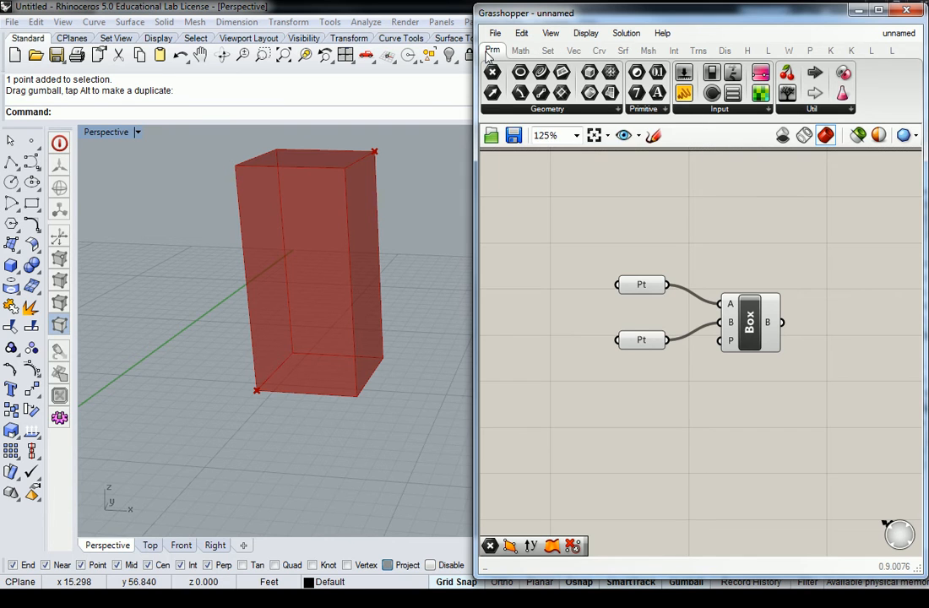
Step: Add a Point parameter above the two existing ones and open its point-assignment options
left_click_drag(493, 72, 642, 225)
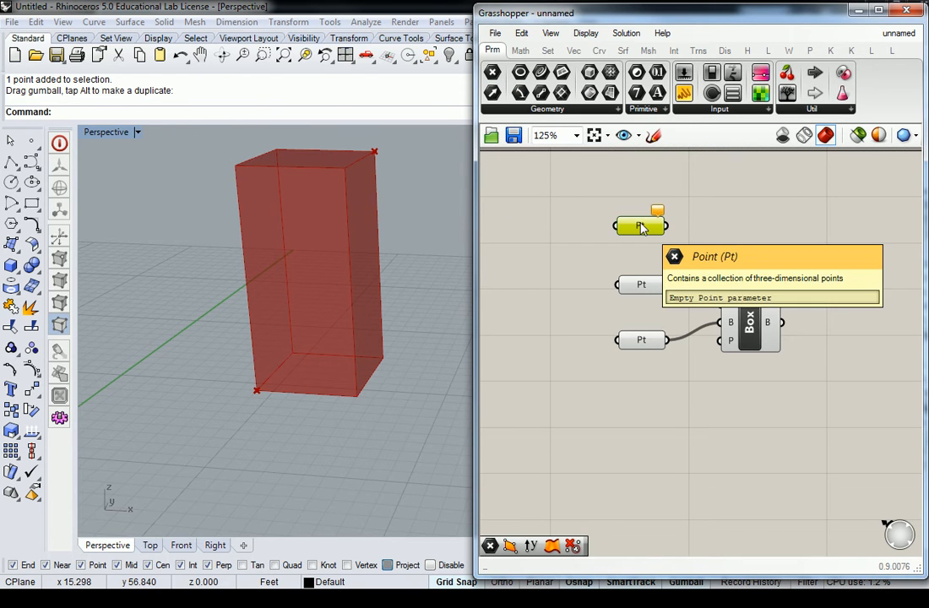
scroll(393, 257, "down", 5)
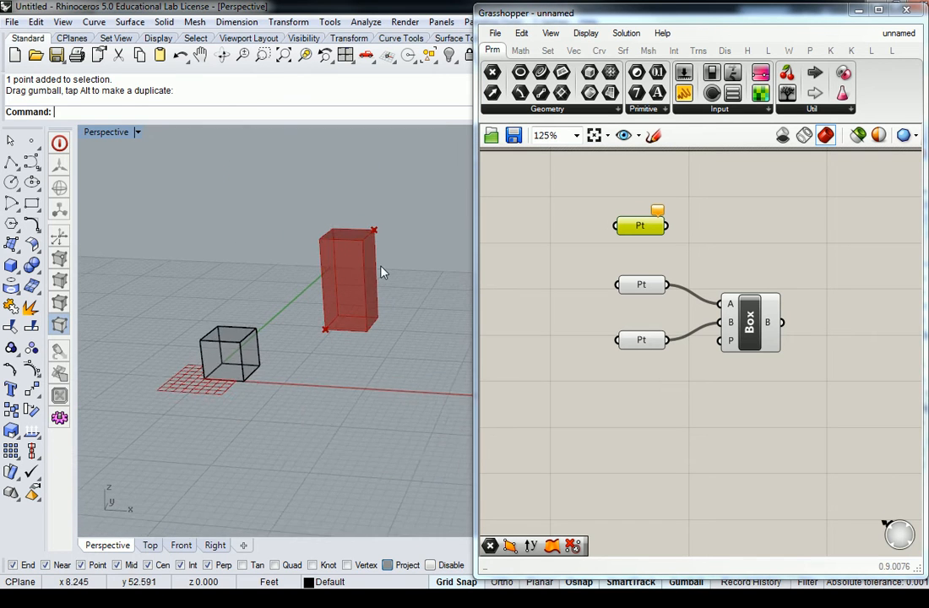
scroll(380, 271, "up", 3)
left_click(369, 212)
left_click(296, 364)
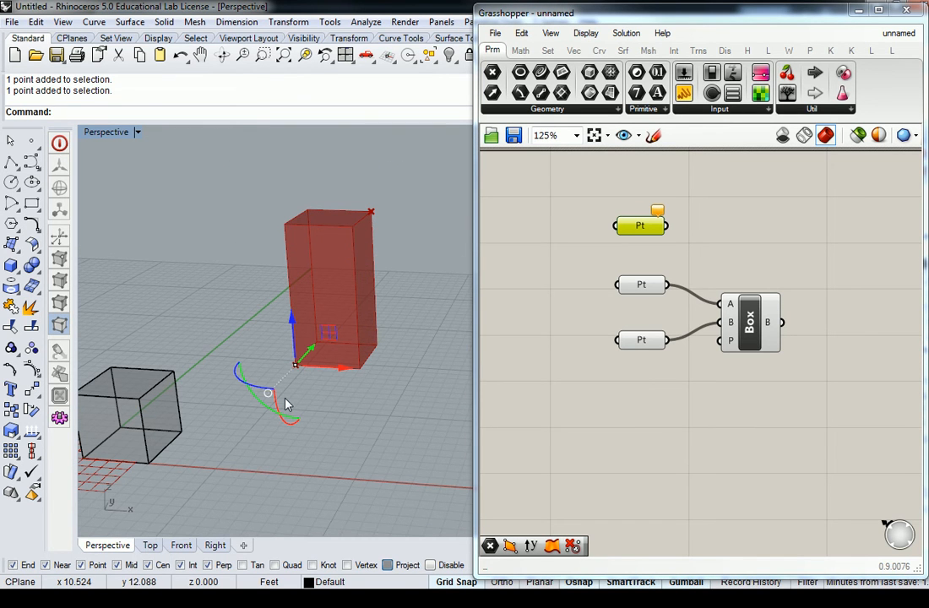
right_click(638, 226)
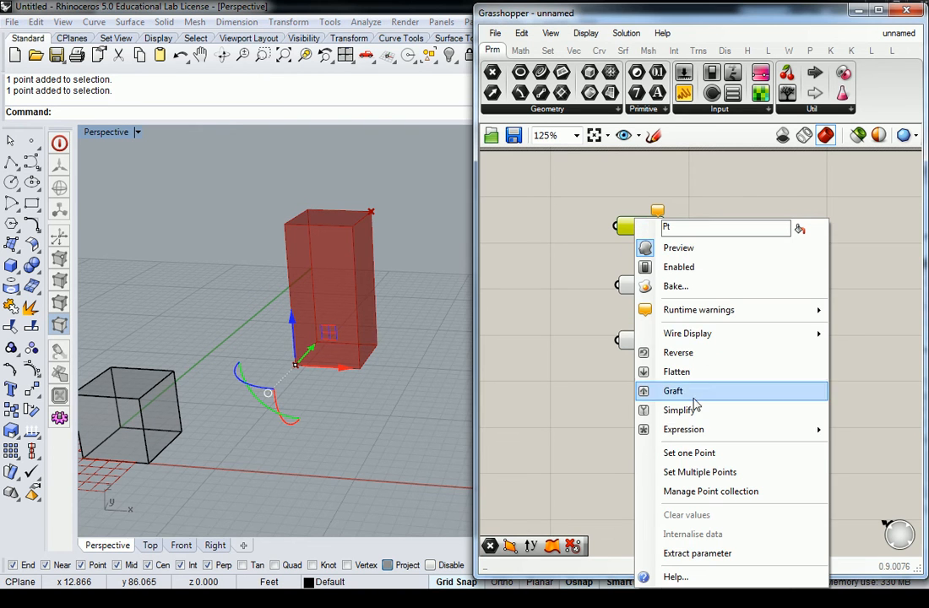
left_click(693, 453)
left_click(688, 216)
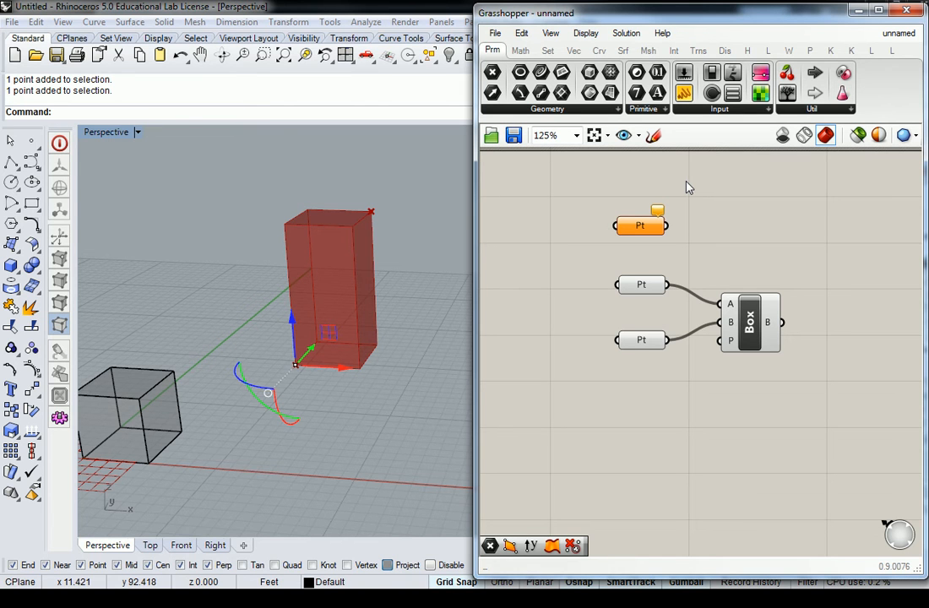
Step: Delete all three Point parameters from the canvas, leaving only the Box component
left_click_drag(684, 180, 595, 200)
left_click_drag(700, 169, 589, 387)
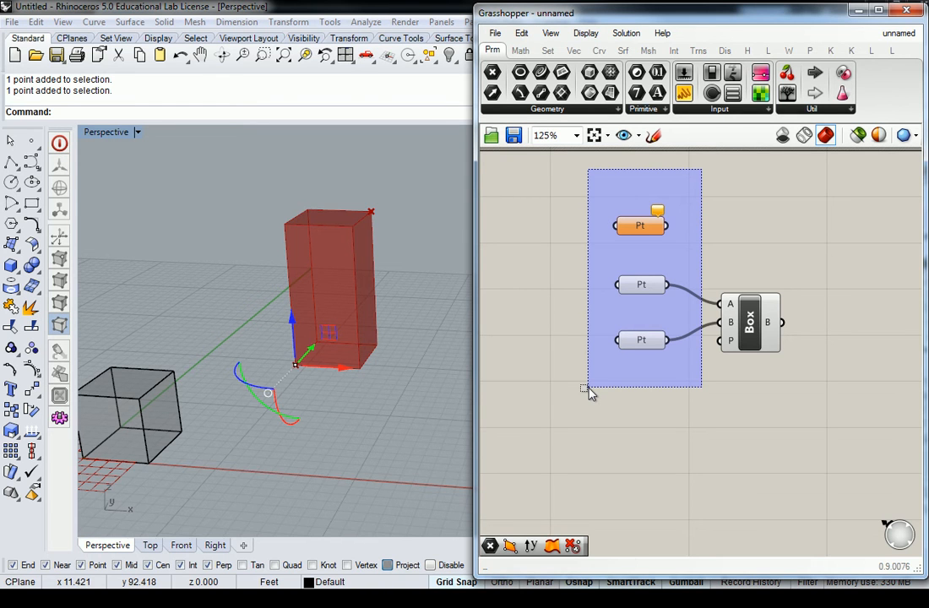
left_click_drag(588, 388, 589, 390)
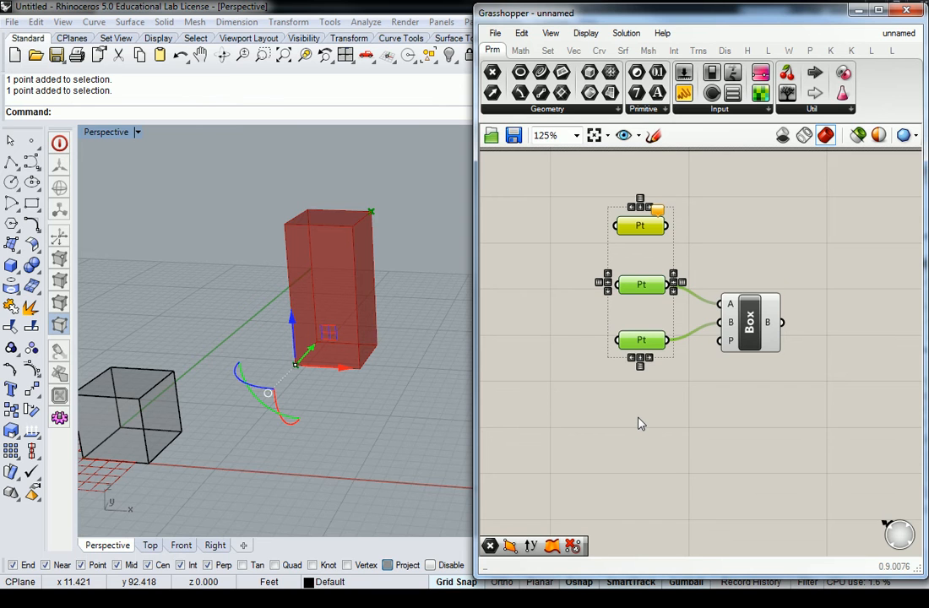
key("Delete")
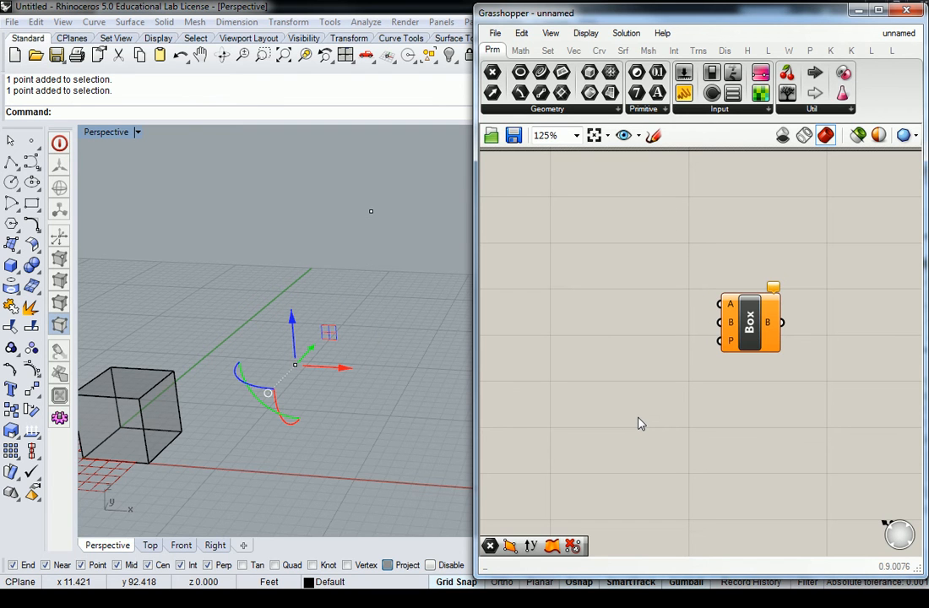
Step: Switch to Rhino and delete the two corner points that defined the box
left_click_drag(417, 165, 416, 218)
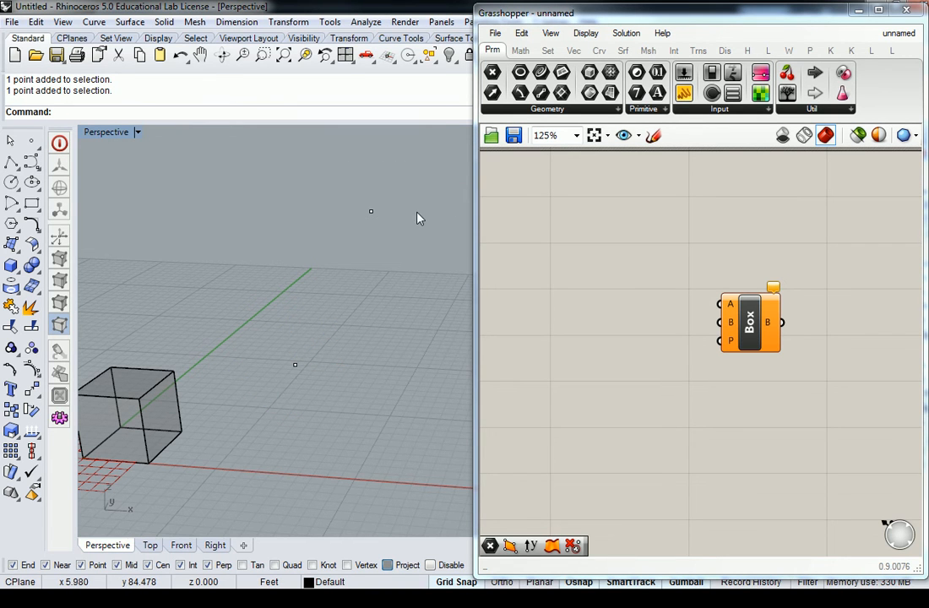
left_click_drag(426, 154, 267, 415)
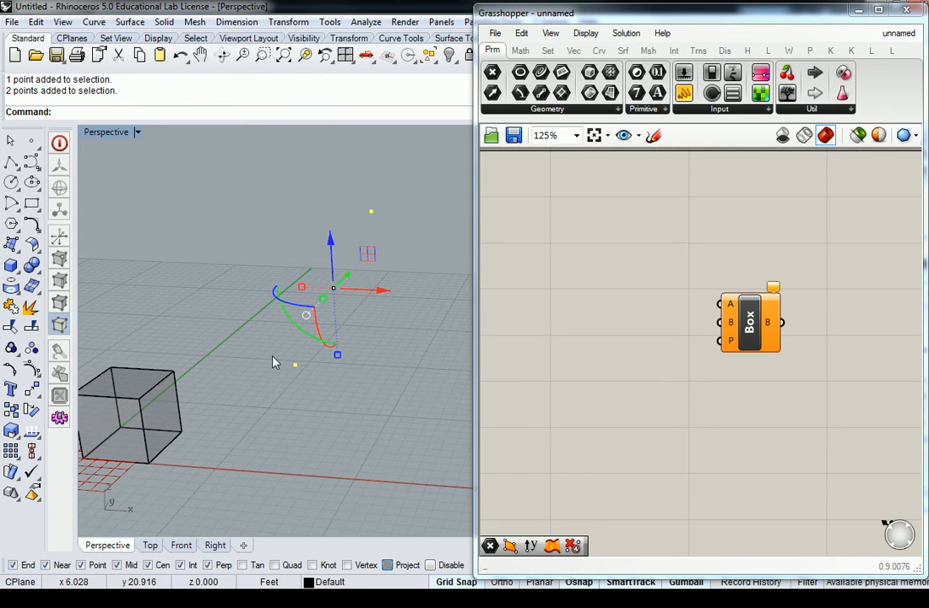
key("Delete")
Step: Examine the remaining cube at the origin and its opposite corners from several viewing angles
scroll(323, 312, "down", 6)
right_click_drag(253, 305, 330, 313)
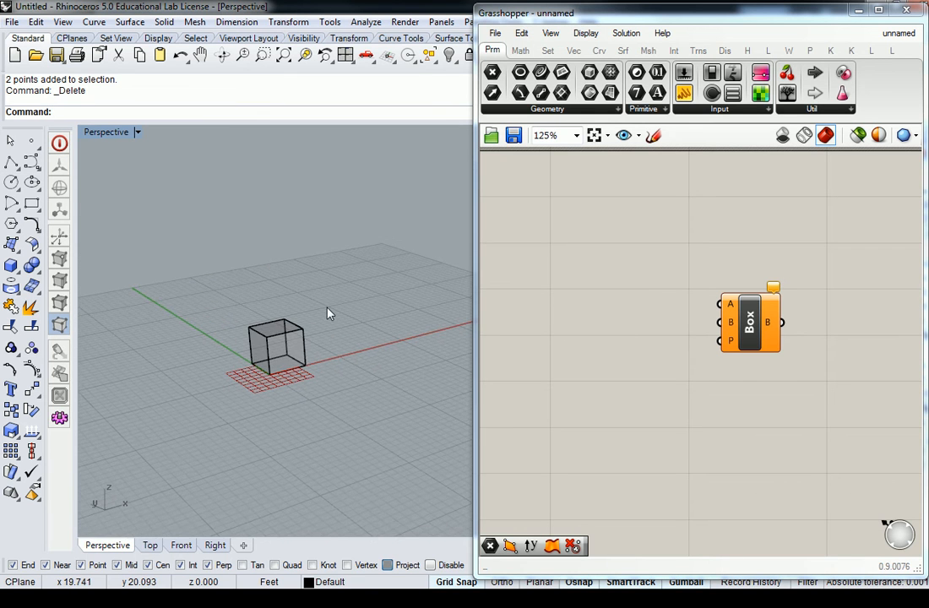
scroll(294, 321, "up", 5)
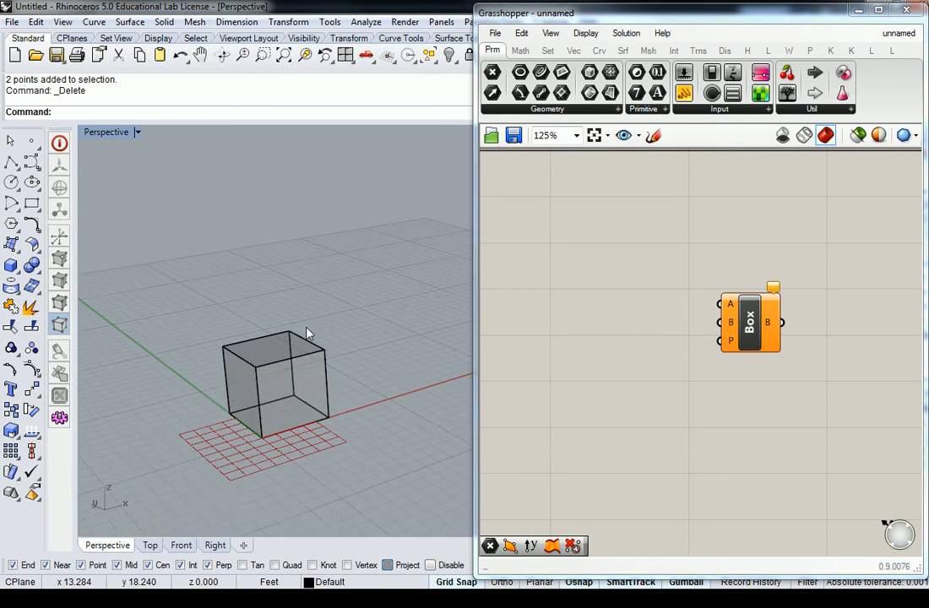
right_click_drag(303, 350, 315, 320, "shift")
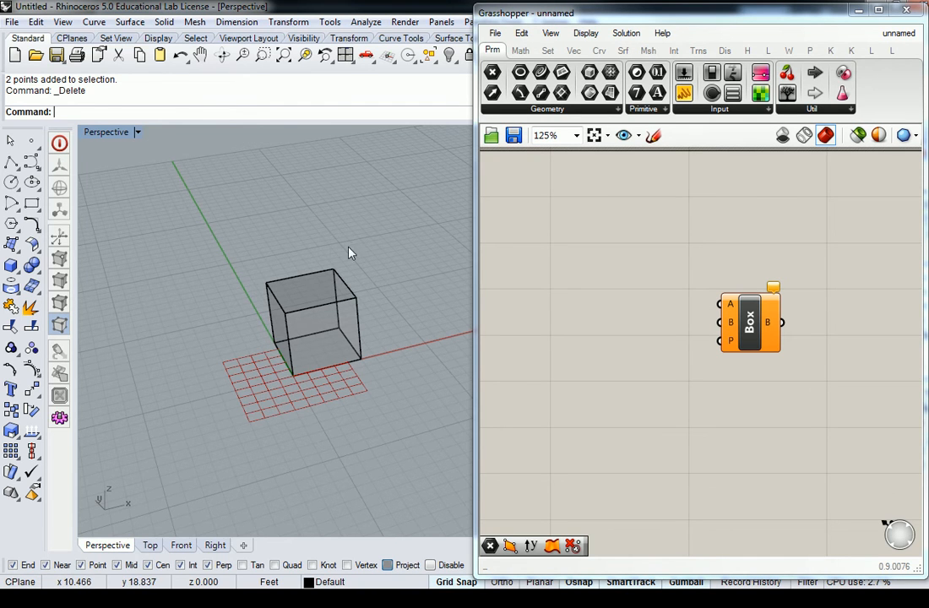
left_click_drag(238, 220, 237, 220)
left_click_drag(298, 178, 399, 233)
left_click(312, 288)
left_click(397, 225)
left_click_drag(407, 173, 283, 238)
left_click_drag(218, 203, 425, 199)
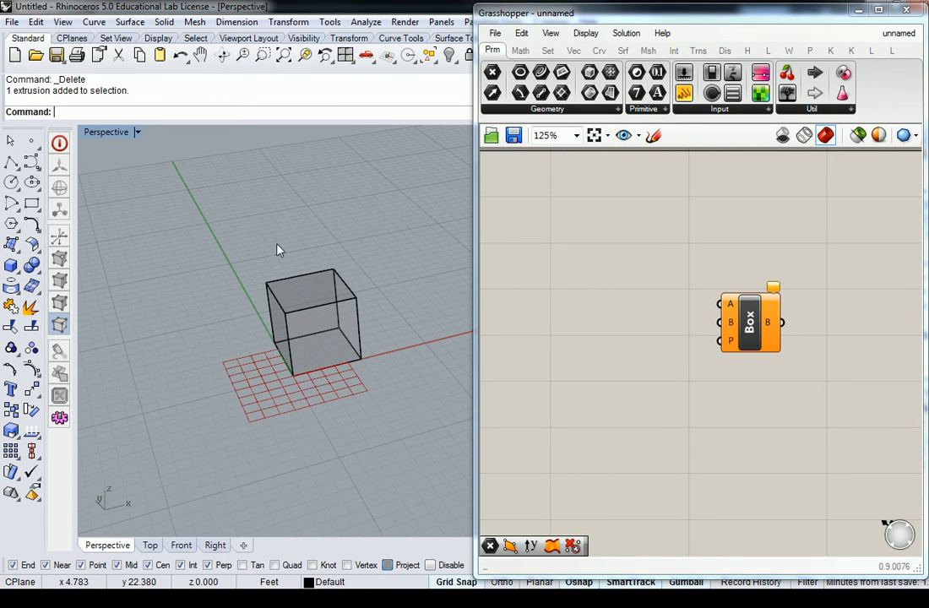
right_click_drag(369, 228, 285, 306)
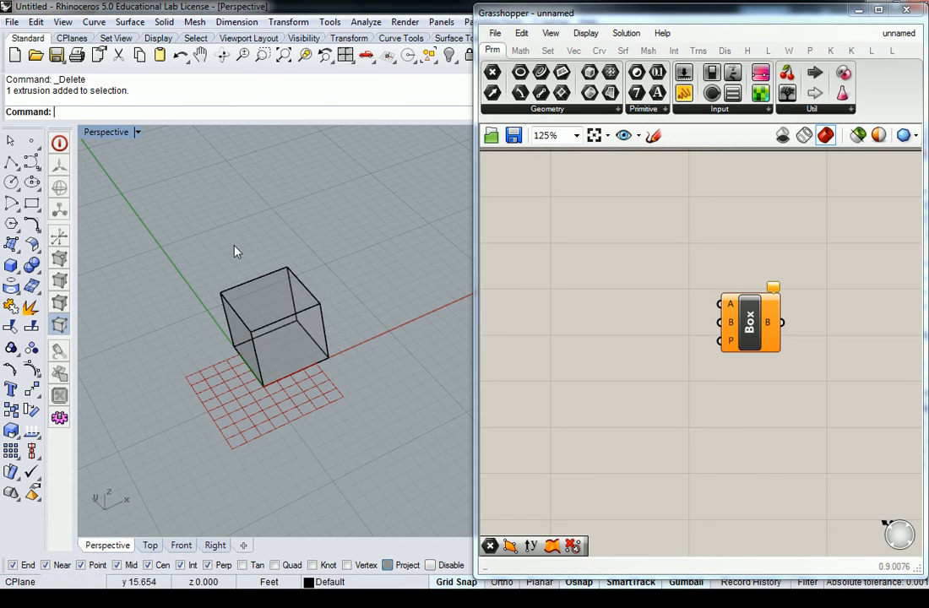
left_click(286, 322)
right_click_drag(286, 322, 315, 322)
left_click(370, 231)
right_click_drag(385, 251, 323, 284)
right_click_drag(451, 251, 314, 342)
Step: Shift the Box component aside in Grasshopper and add a Construct Point component beside its inputs
left_click_drag(749, 325, 794, 328)
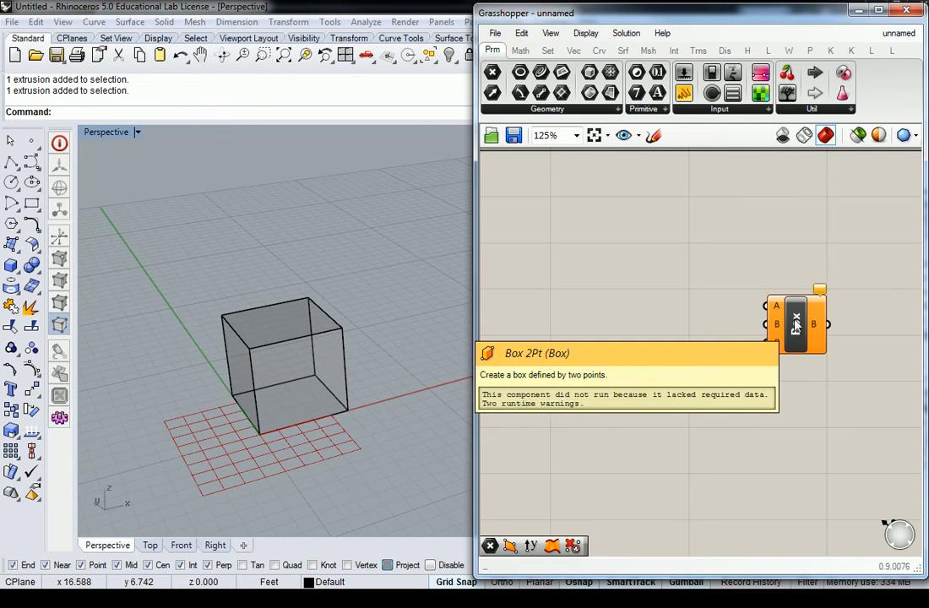
left_click(573, 52)
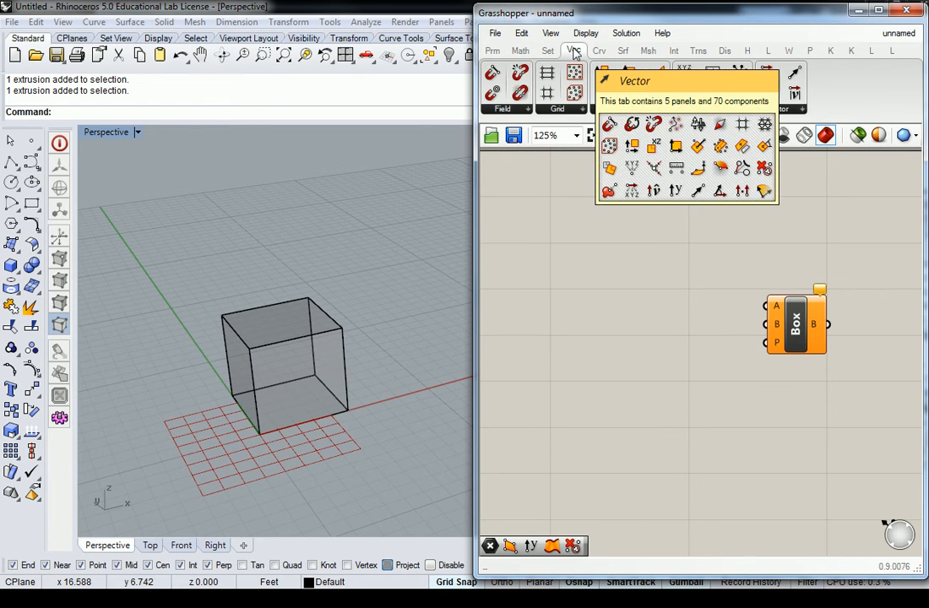
left_click(713, 110)
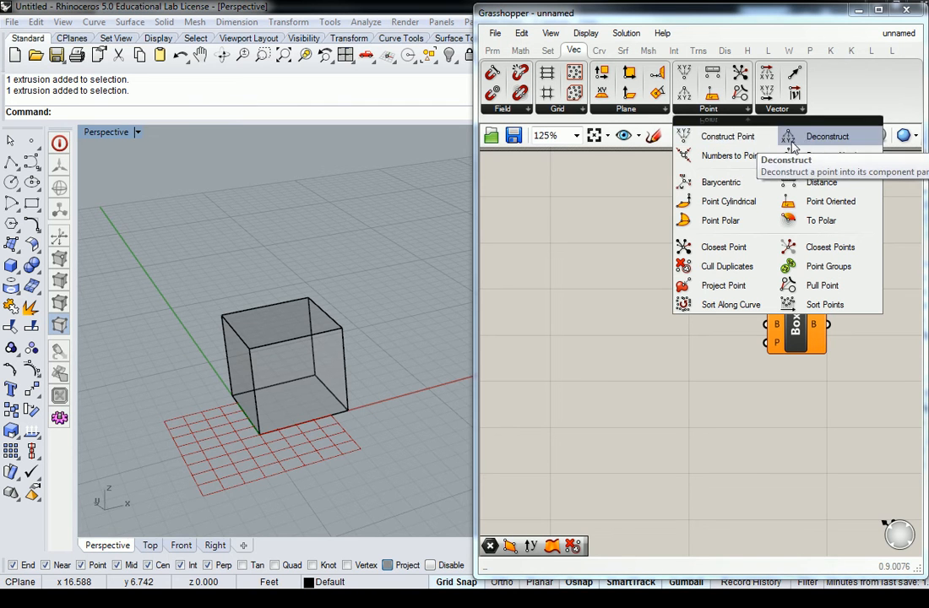
left_click(715, 136)
left_click(686, 282)
left_click_drag(685, 281, 681, 303)
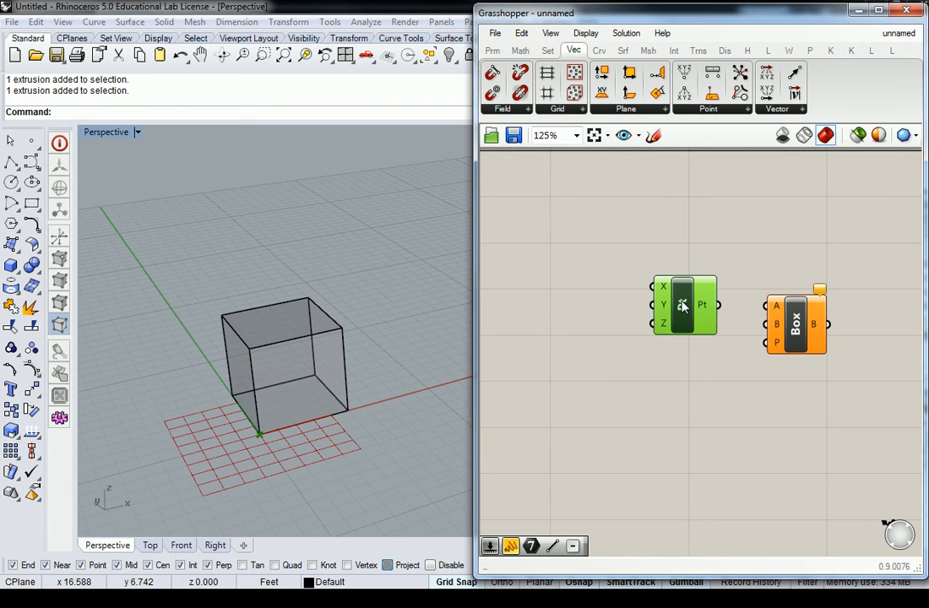
left_click(685, 245)
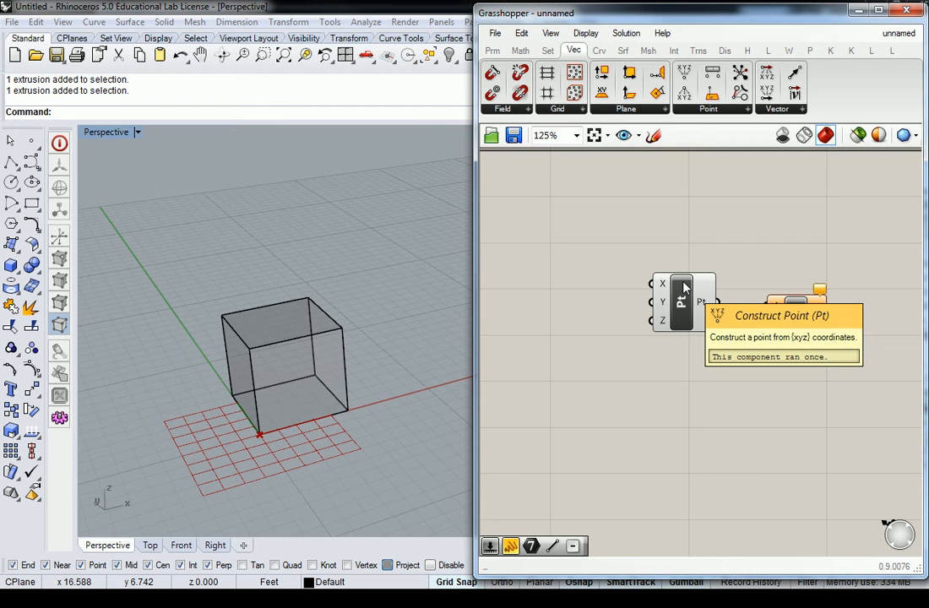
right_click_drag(770, 227, 744, 247)
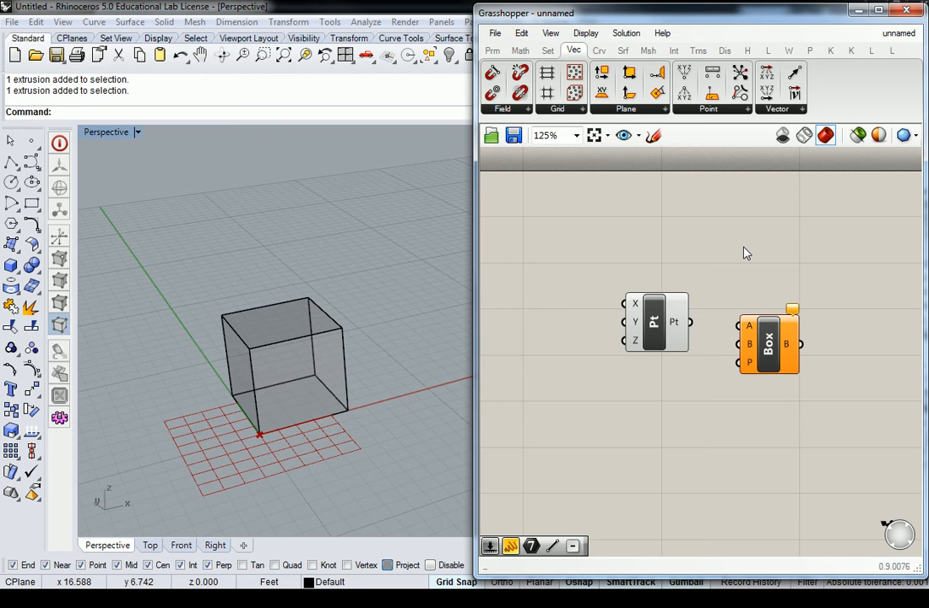
Step: Look up where Box 2Pt is listed among the surface primitive components
mouse_move(771, 340)
left_click(623, 50)
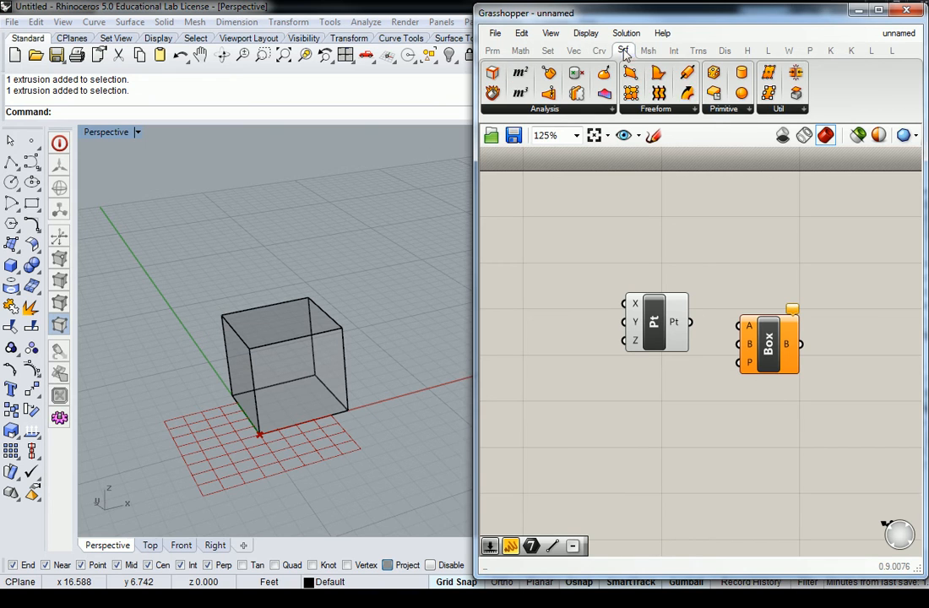
left_click(744, 111)
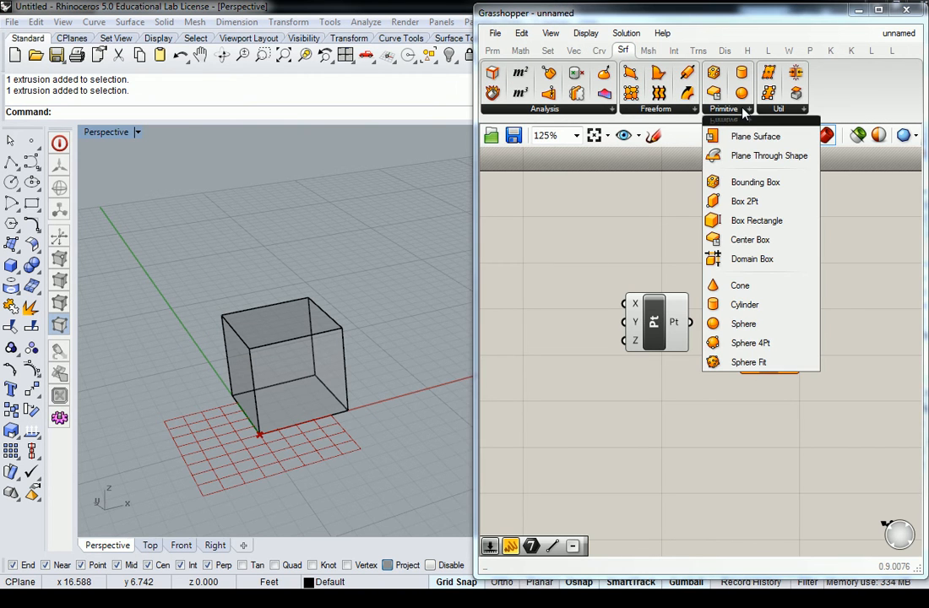
Step: Put the Box component in a group of its own
left_click(768, 351)
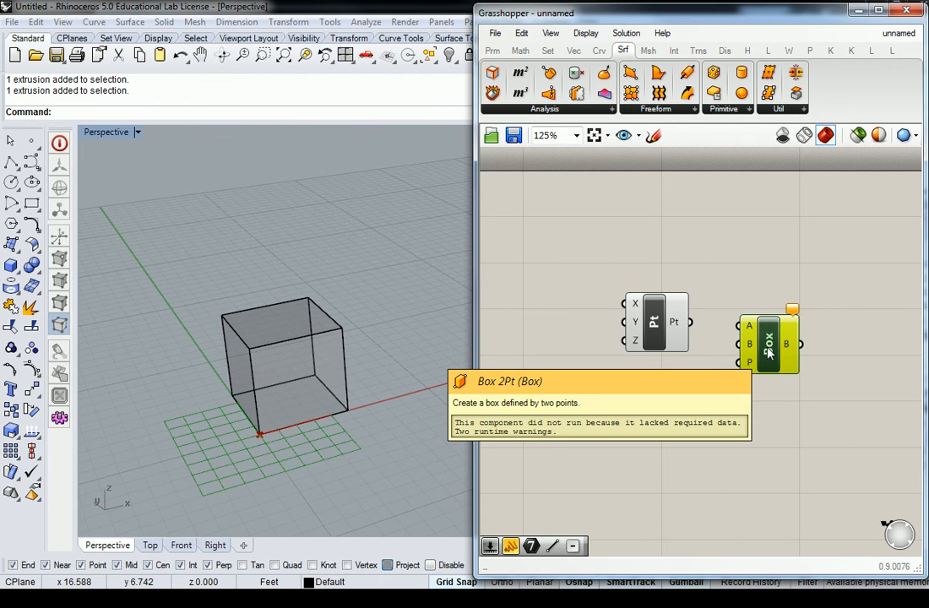
key("ctrl+g")
left_click(783, 278)
left_click(773, 339)
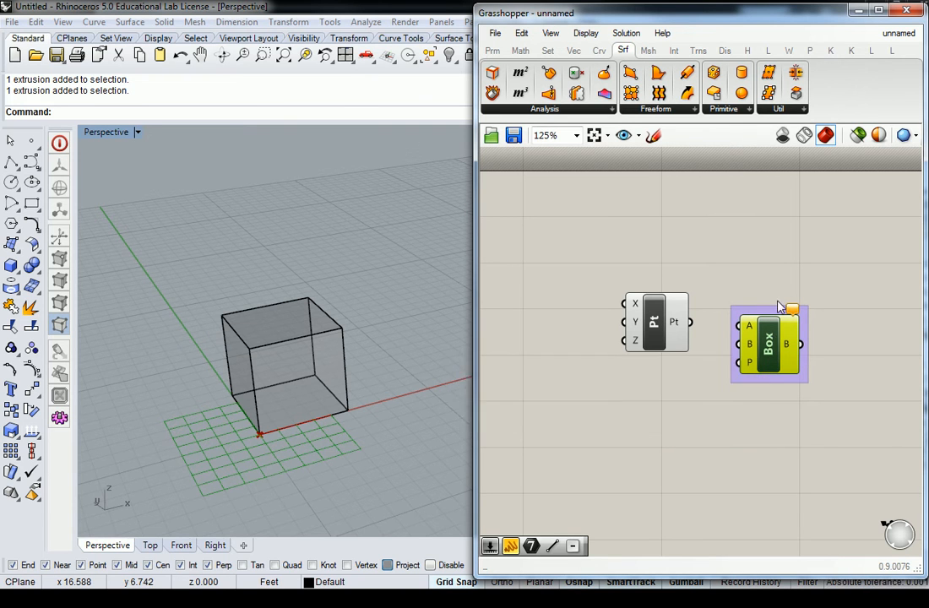
left_click(778, 311)
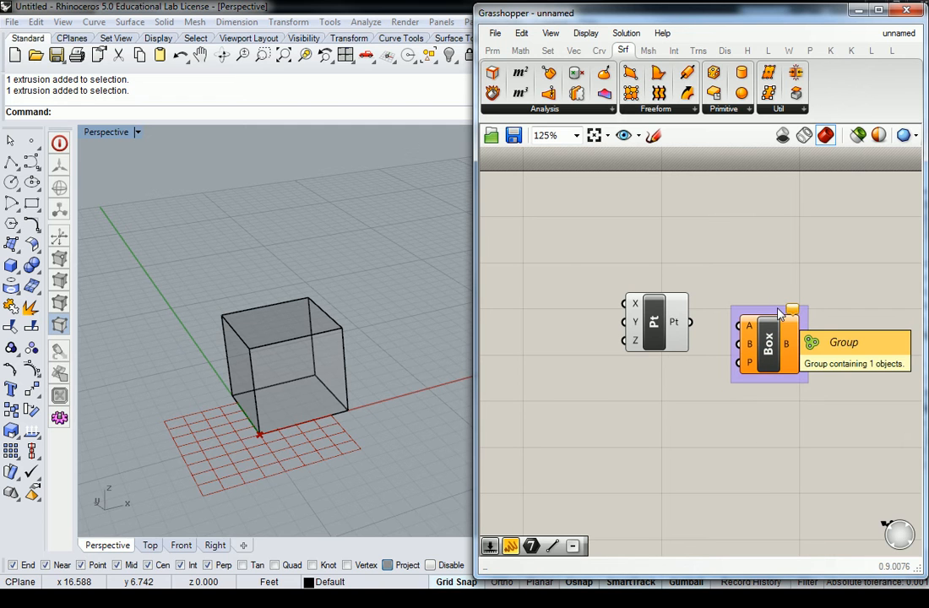
Step: Try grouping the Construct Point and Box components together, then undo the grouping
left_click_drag(574, 245, 847, 443)
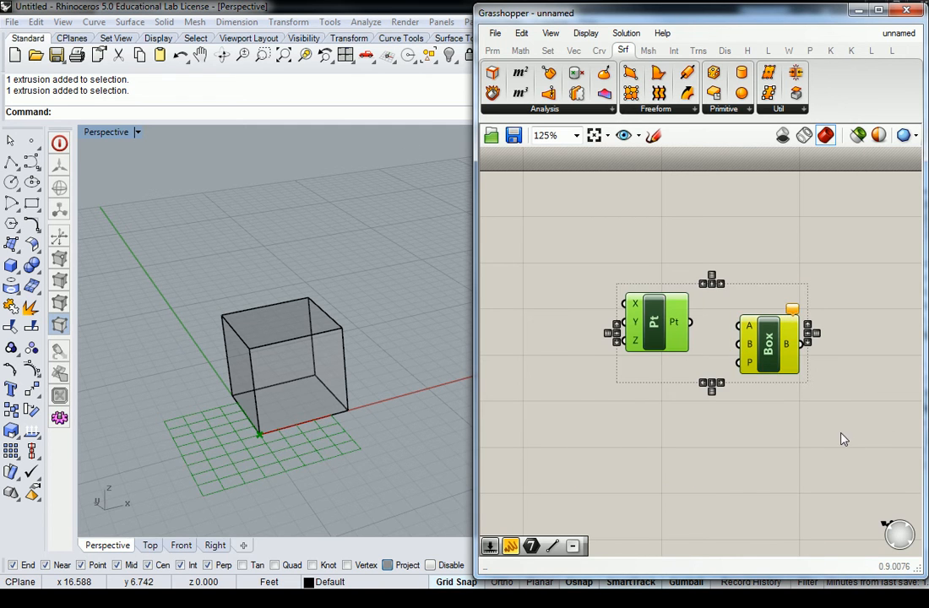
key("ctrl+g")
left_click_drag(767, 346, 808, 365)
key("ctrl+z")
key("ctrl+z")
Step: Group the Box component alone and label the group "Srf > Prim"
key("ctrl+g")
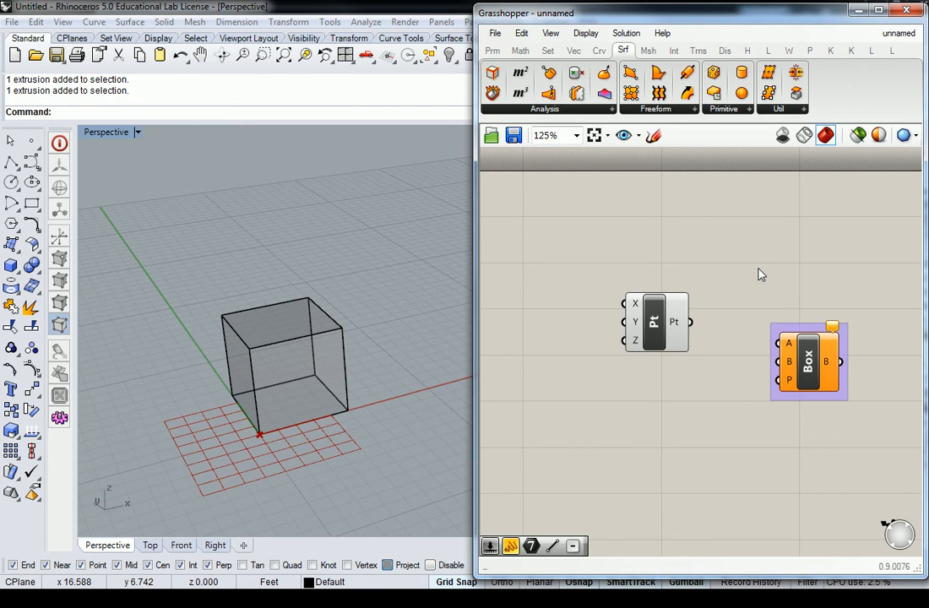
right_click(808, 327)
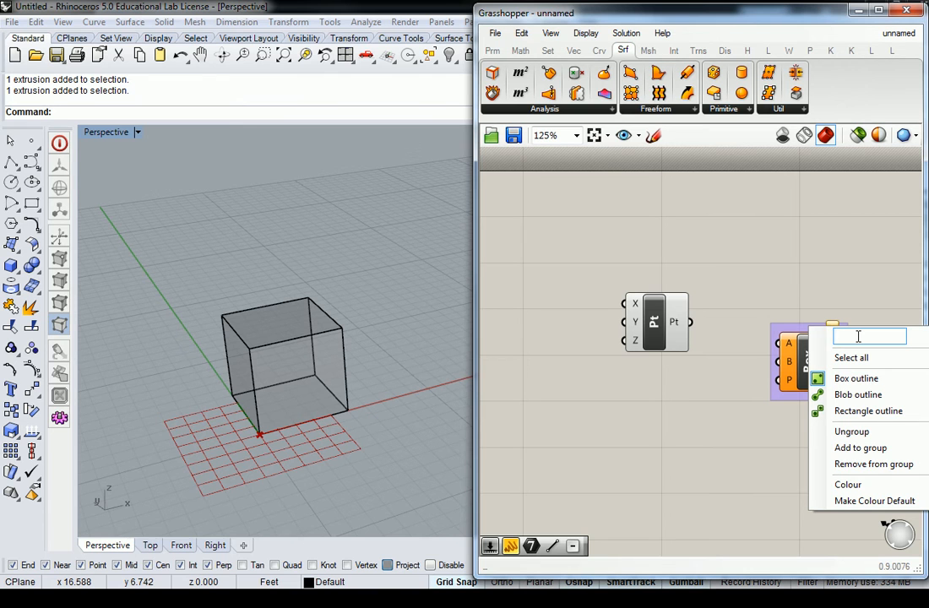
type("Srf")
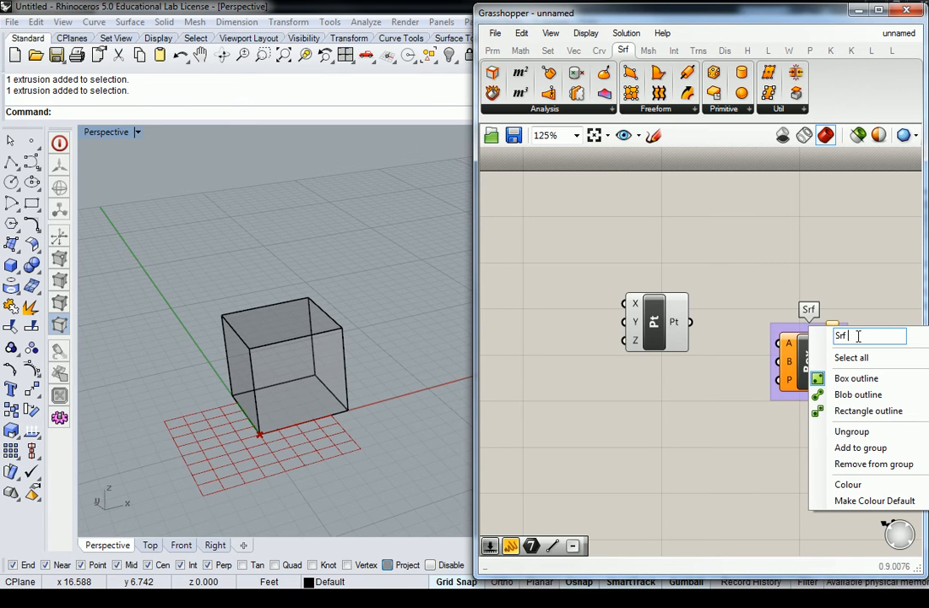
type(" > Pr")
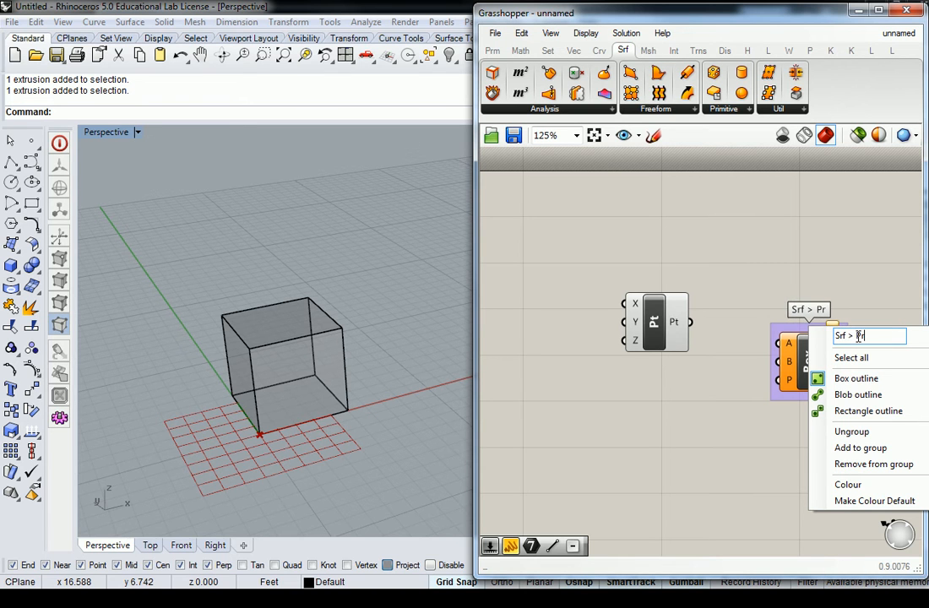
type("im")
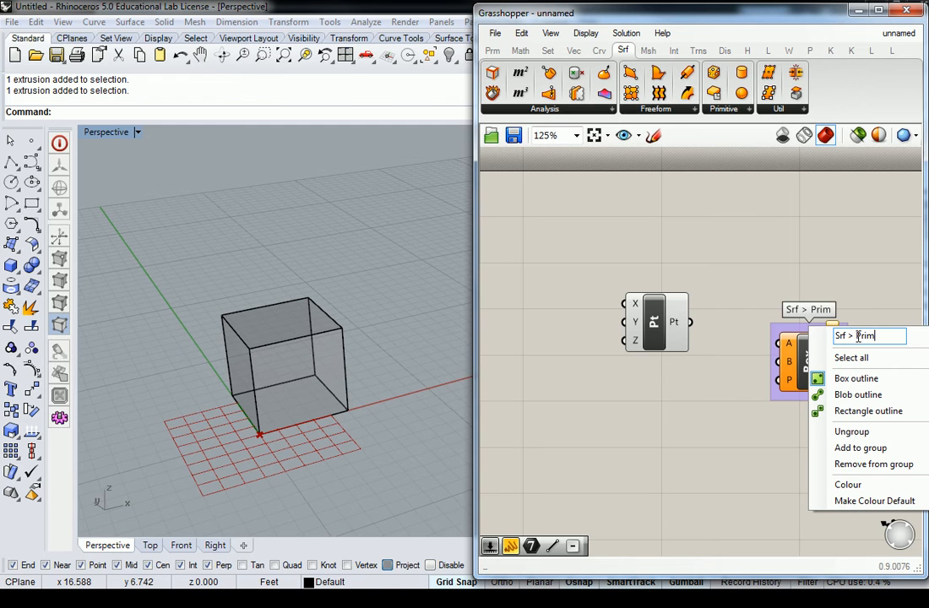
key("Return")
Step: Reposition the labelled Box group, leaving a gap between it and the Construct Point component
left_click(813, 363)
left_click_drag(813, 363, 788, 354)
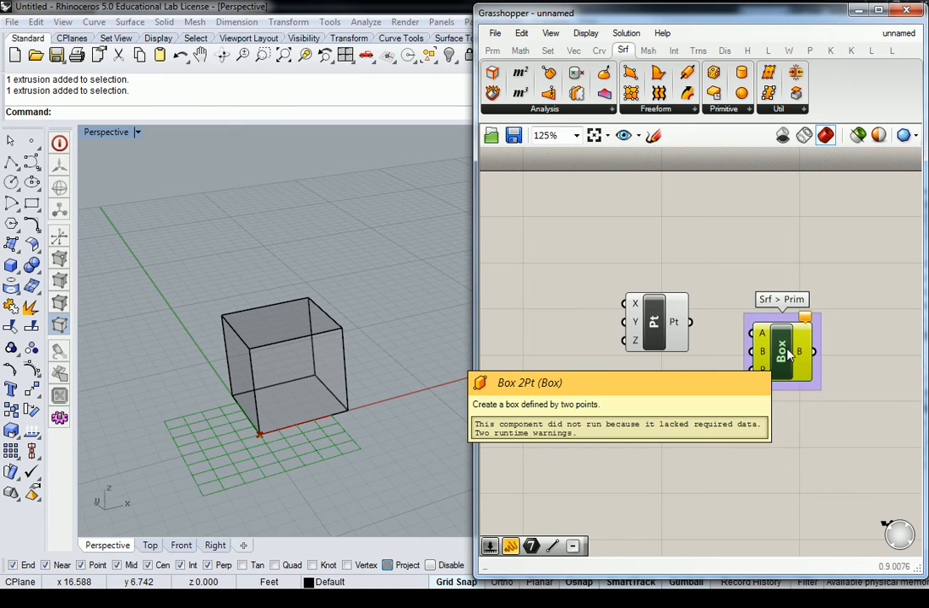
left_click(711, 259)
left_click_drag(791, 355, 809, 363)
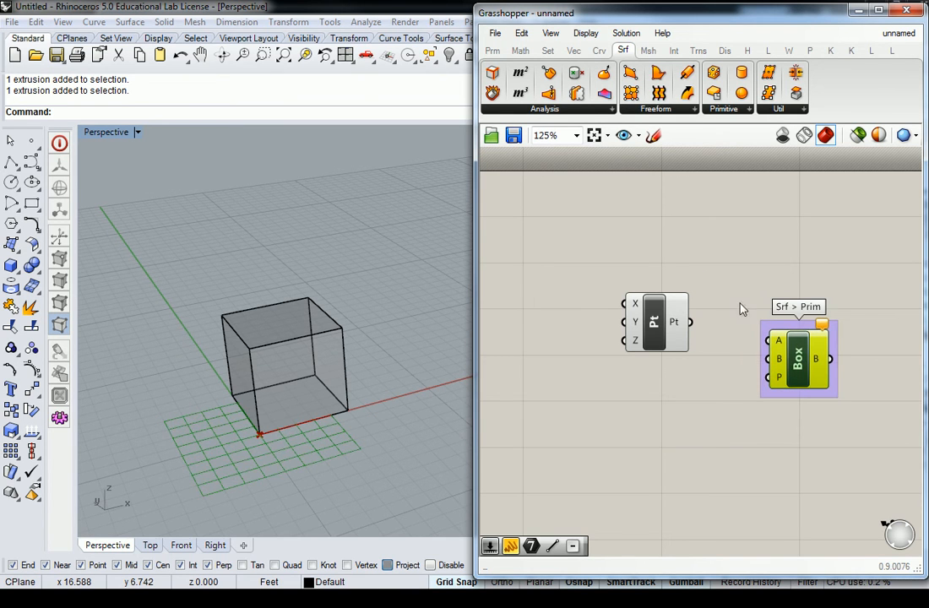
Step: Put the Construct Point component in its own group and label the group "Vect > Pt"
left_click(716, 287)
left_click(656, 317)
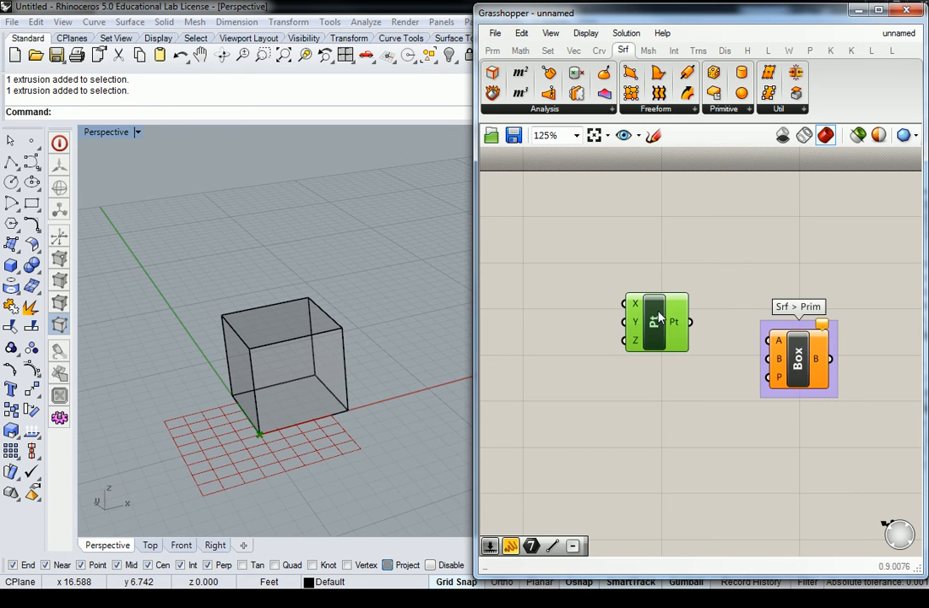
key("ctrl+g")
left_click(656, 277)
right_click(660, 292)
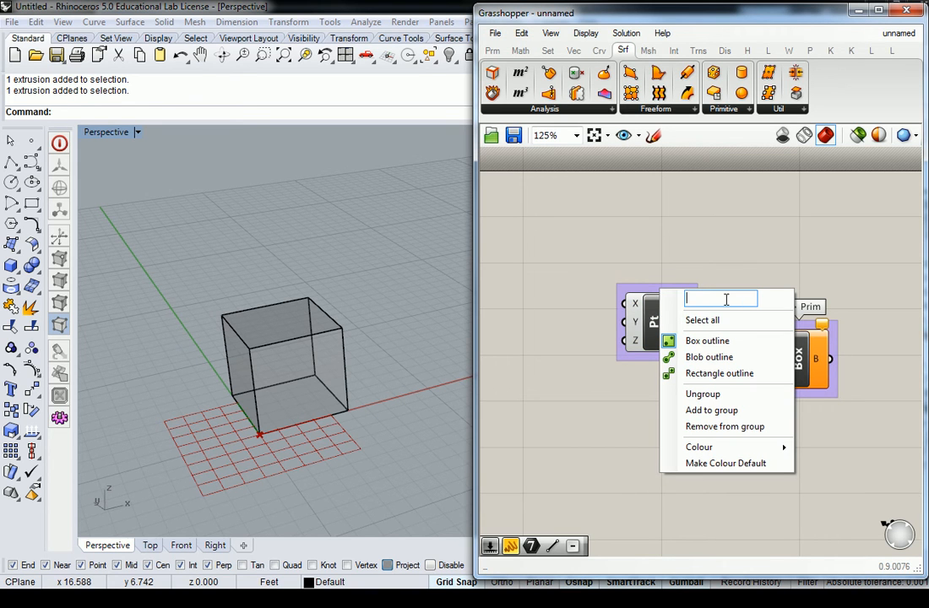
type("Vect > Pt")
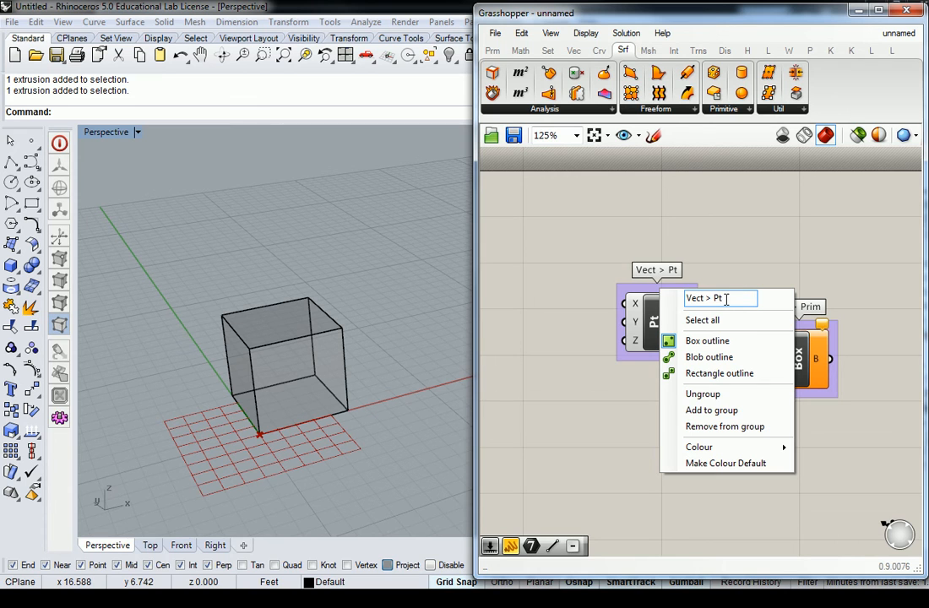
left_click(685, 225)
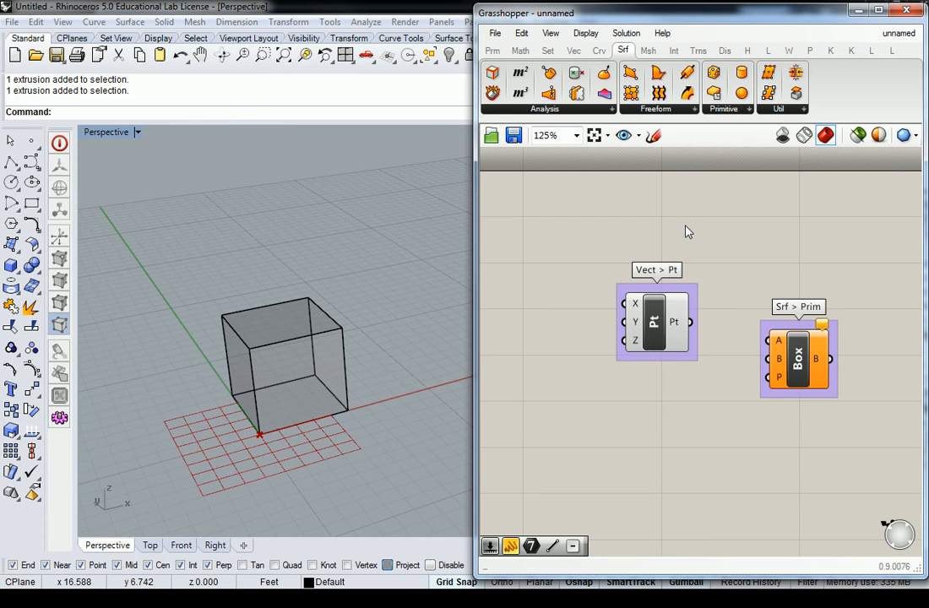
Step: Check the Vector components and shift the labelled Construct Point group slightly toward the Box group
left_click(574, 51)
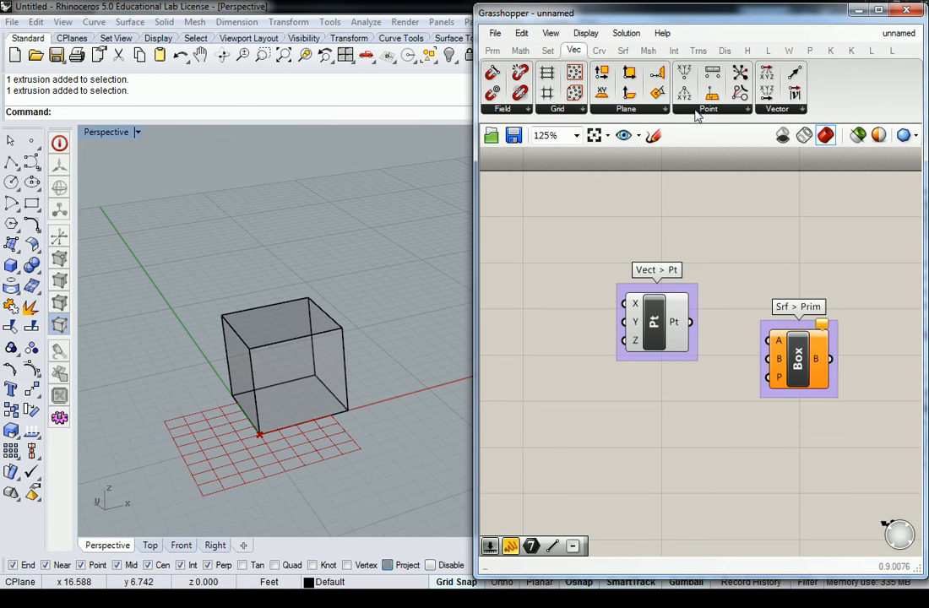
left_click_drag(669, 323, 680, 315)
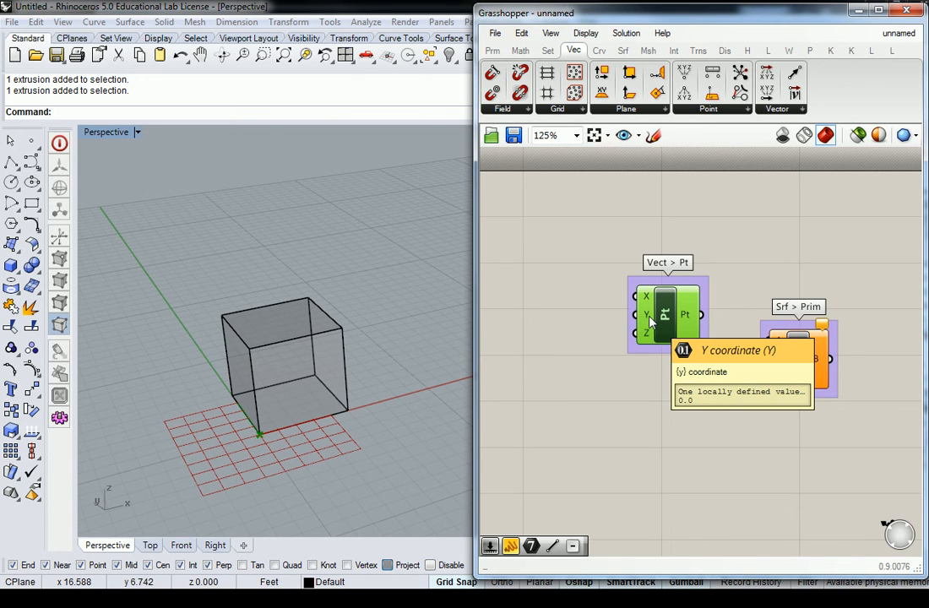
left_click(576, 260)
right_click_drag(606, 337, 707, 321)
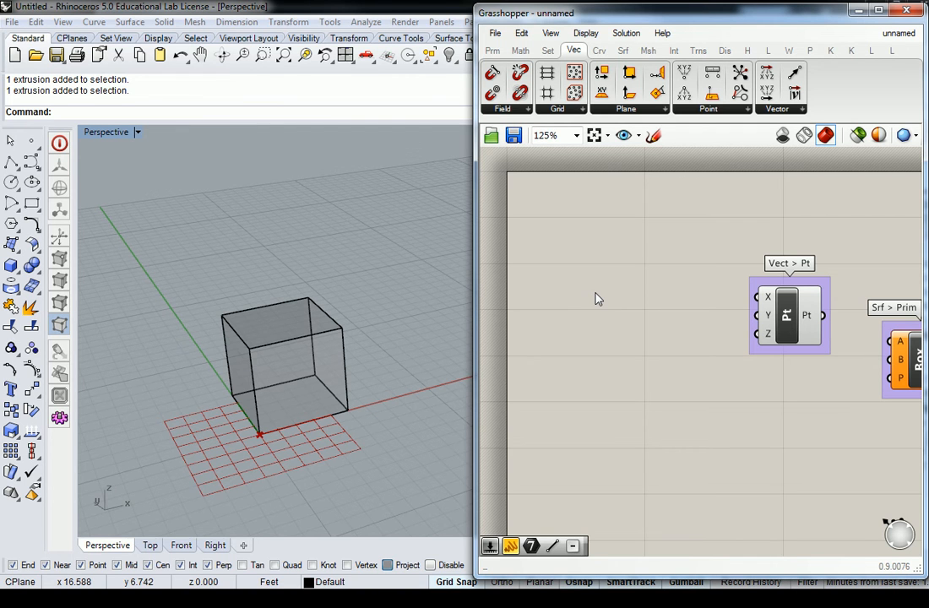
left_click(493, 49)
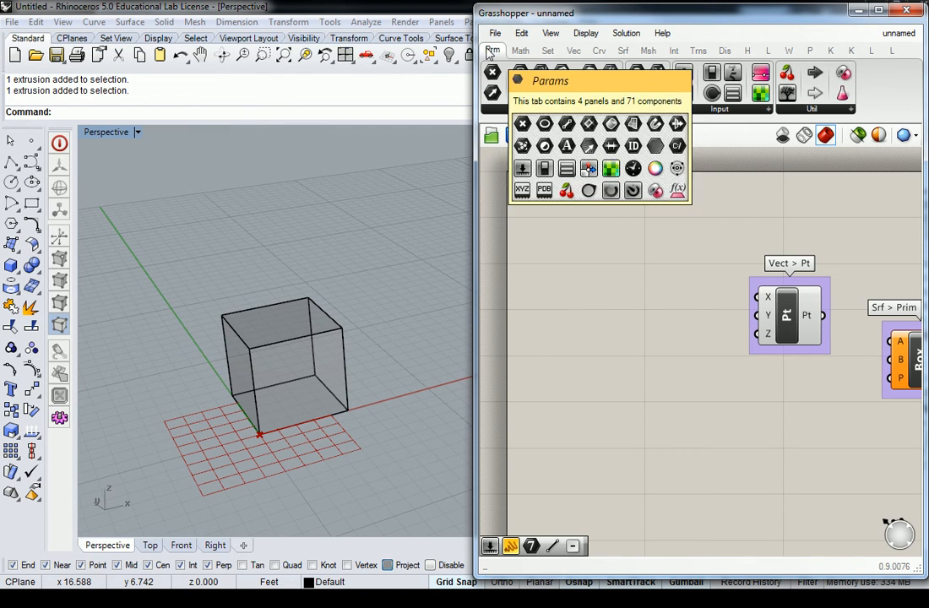
left_click(717, 109)
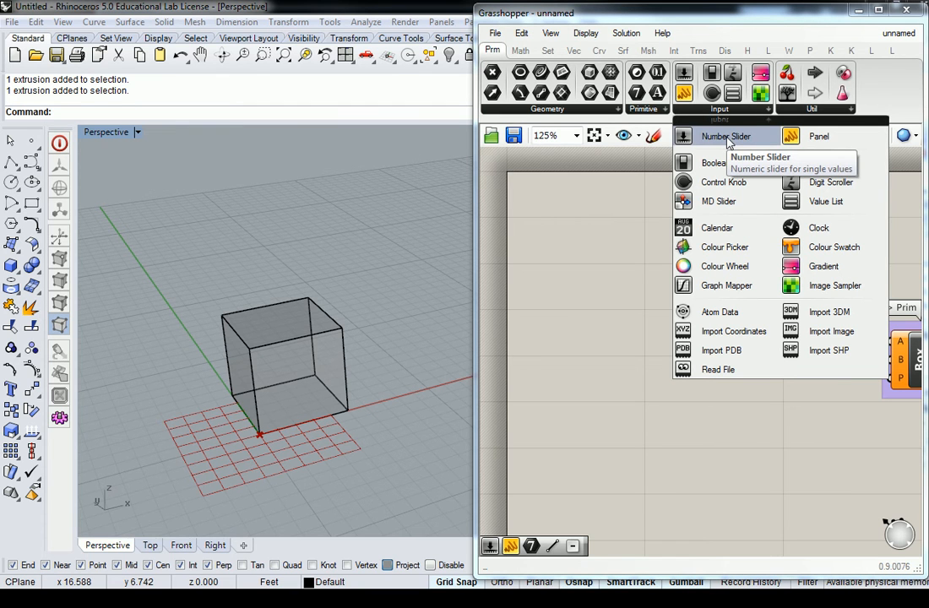
left_click_drag(730, 143, 626, 278)
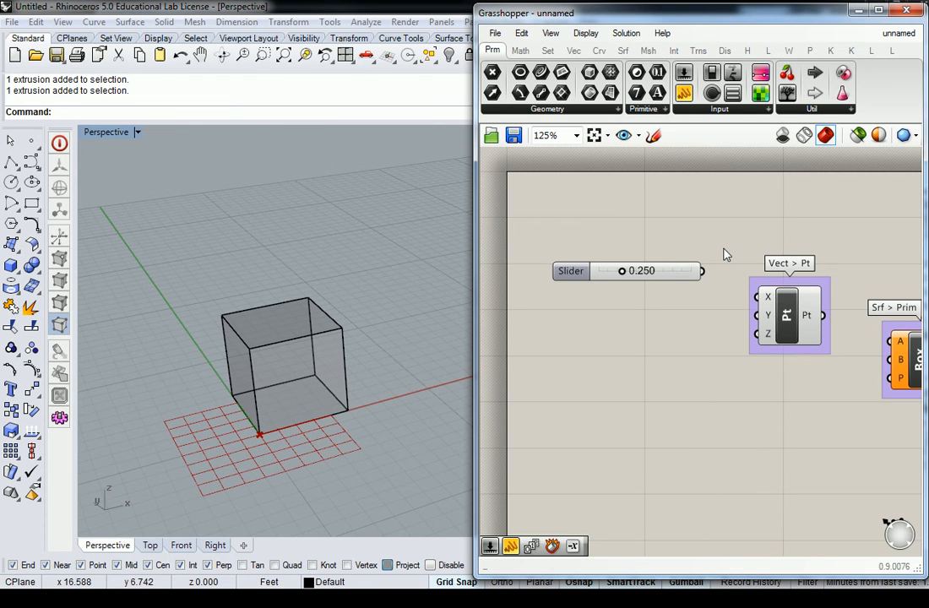
left_click_drag(726, 241, 530, 311)
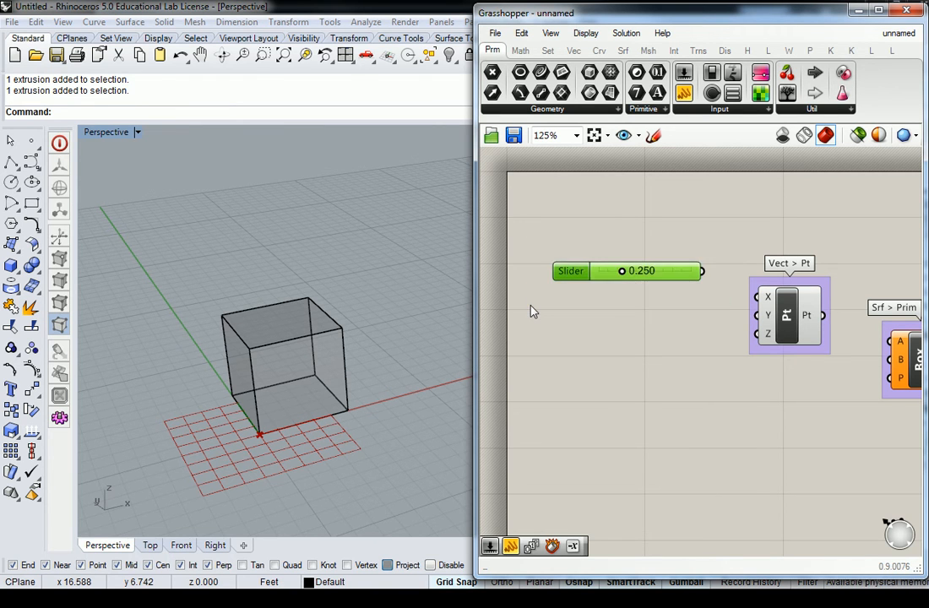
key("Delete")
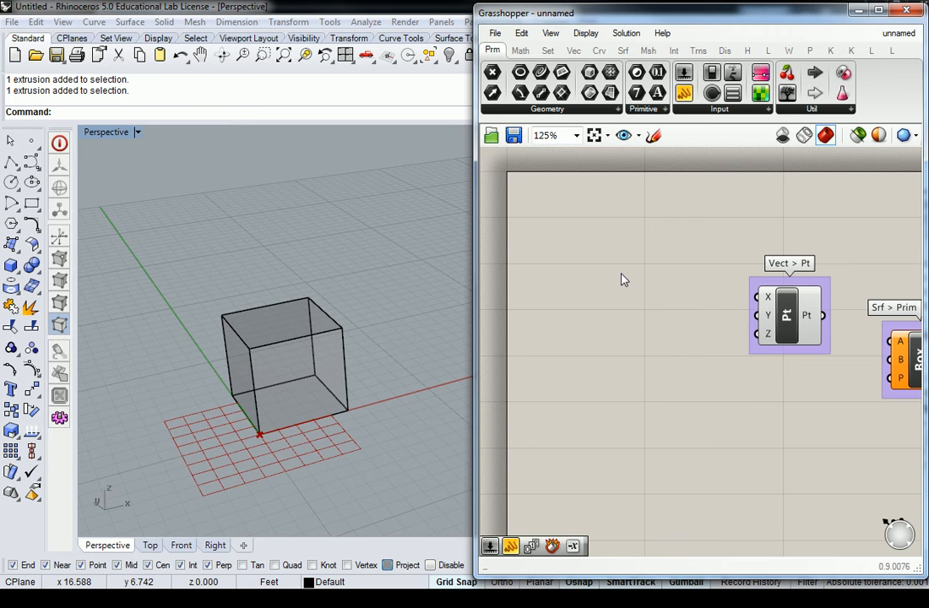
Step: Create a number slider from the canvas component search with the range 0<10.00
double_click(621, 274)
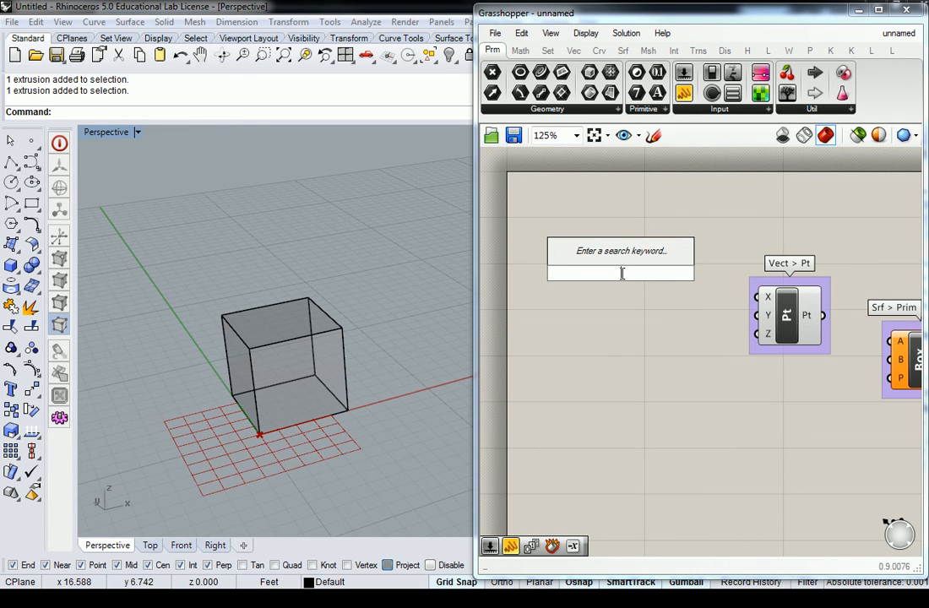
type("(")
key("BackSpace")
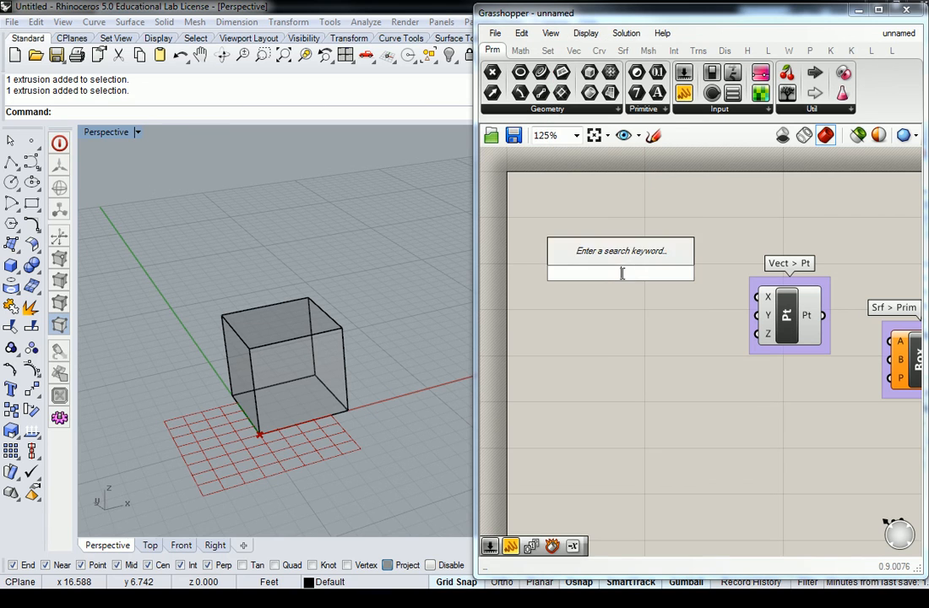
type("0<10.00")
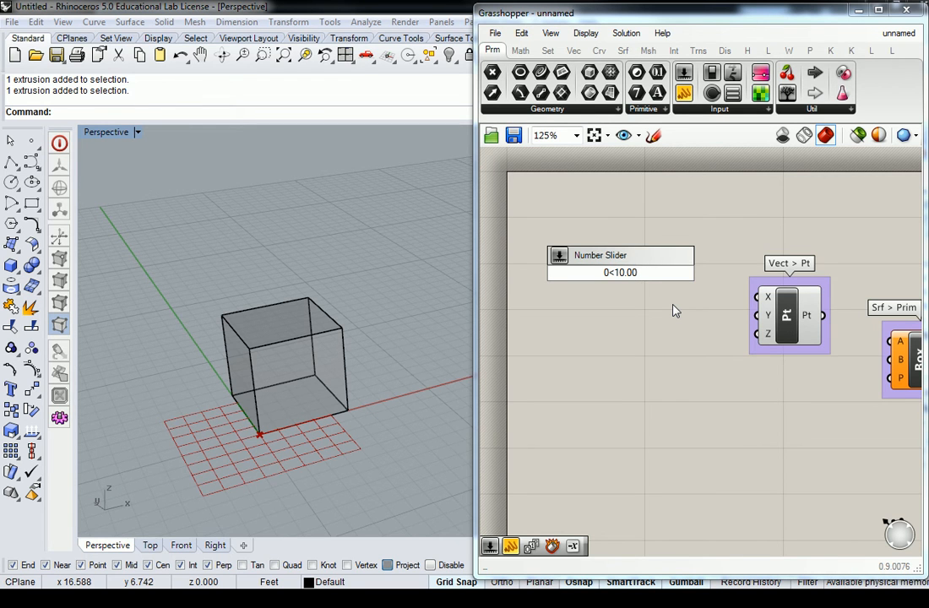
key("Return")
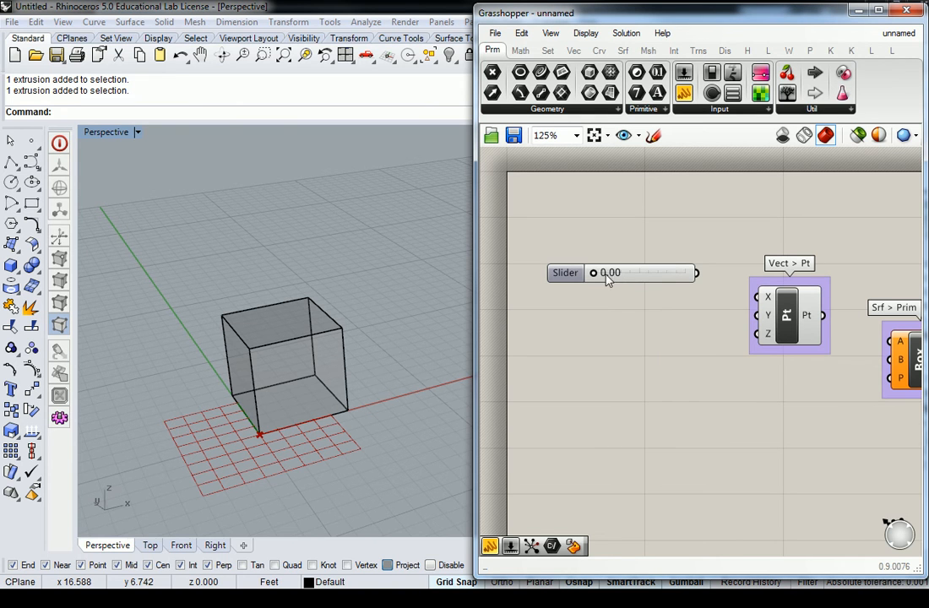
Step: Try the number slider at 5.20, reposition it beside the Construct Point group, and return its value to 0.00
left_click_drag(675, 292, 644, 295)
left_click_drag(667, 277, 667, 272)
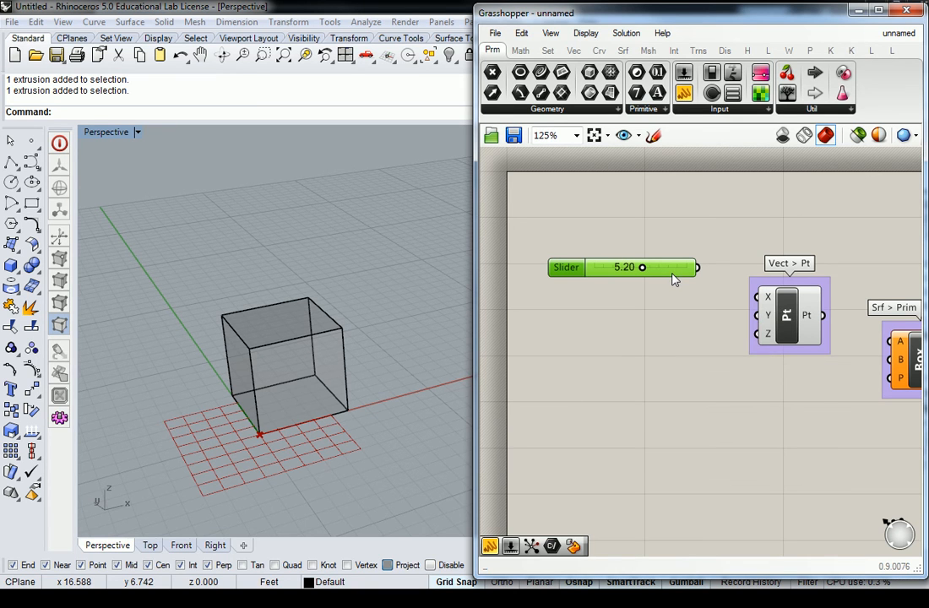
left_click_drag(693, 268, 690, 284)
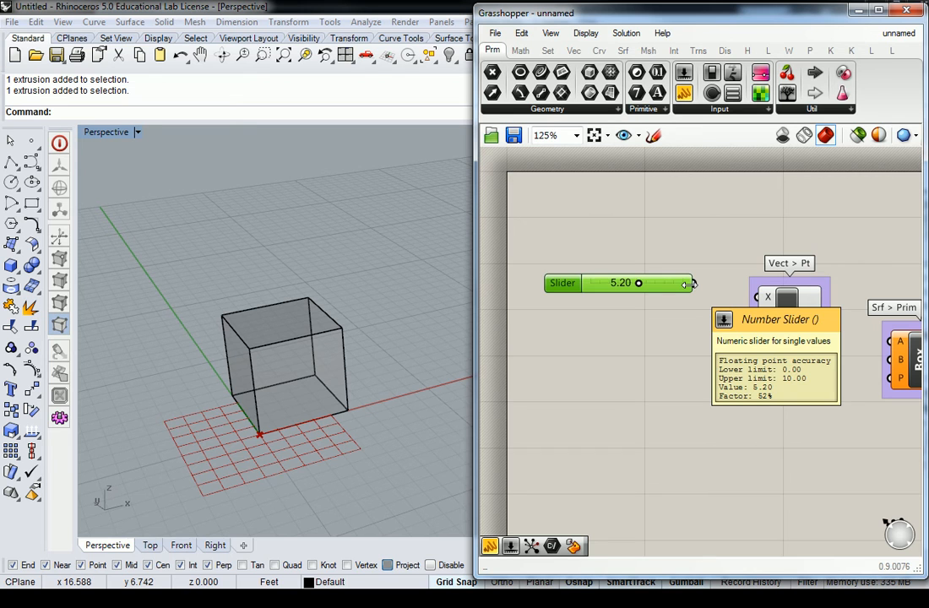
left_click_drag(640, 284, 565, 292)
Step: Duplicate the slider into a vertical stack of three and connect them to the Construct Point component's X, Y and Z inputs
key("ctrl+v")
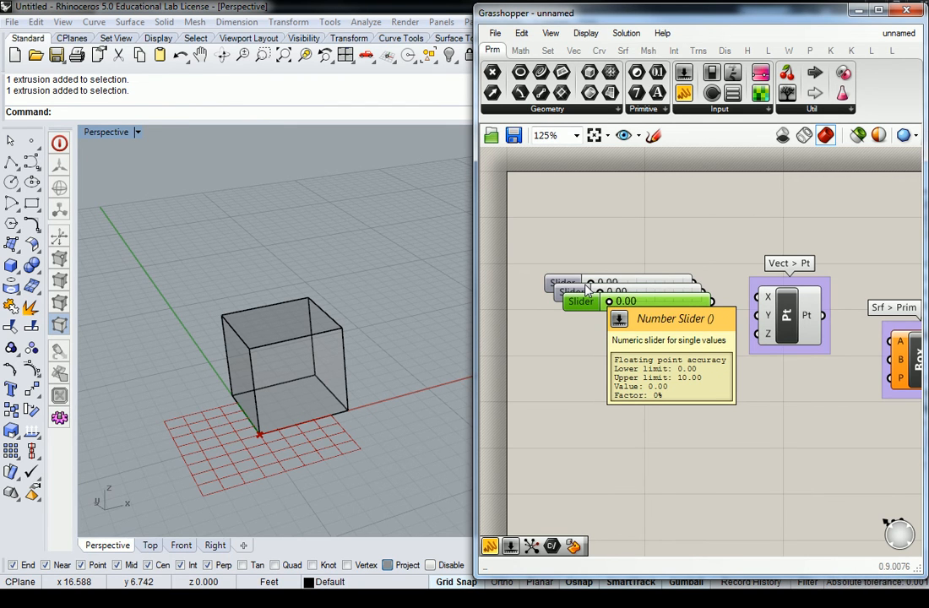
mouse_move(580, 301)
left_mouse_down()
mouse_move(573, 335)
mouse_move(577, 284)
left_mouse_up()
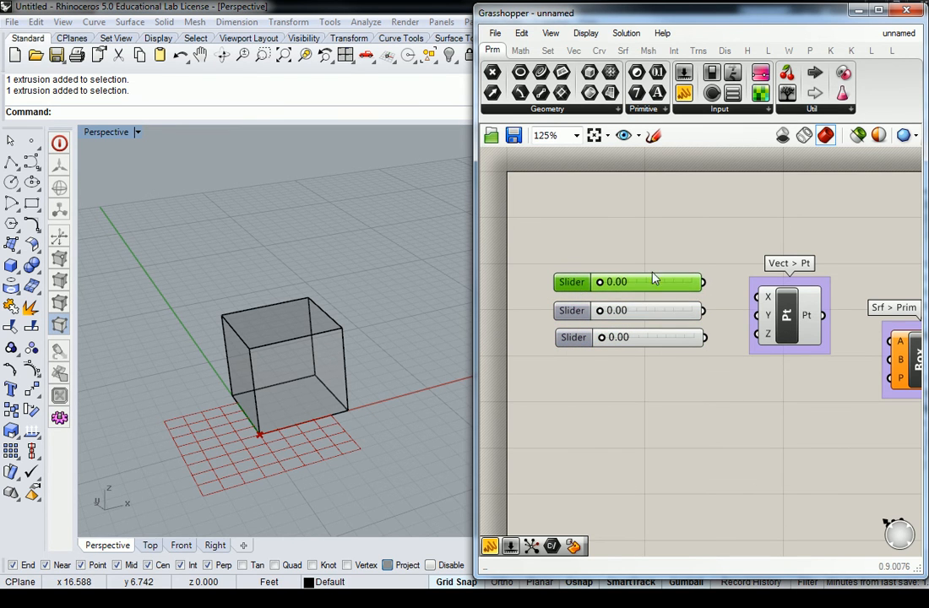
left_click_drag(702, 282, 757, 297)
left_click_drag(701, 310, 756, 315)
left_click_drag(704, 337, 757, 334)
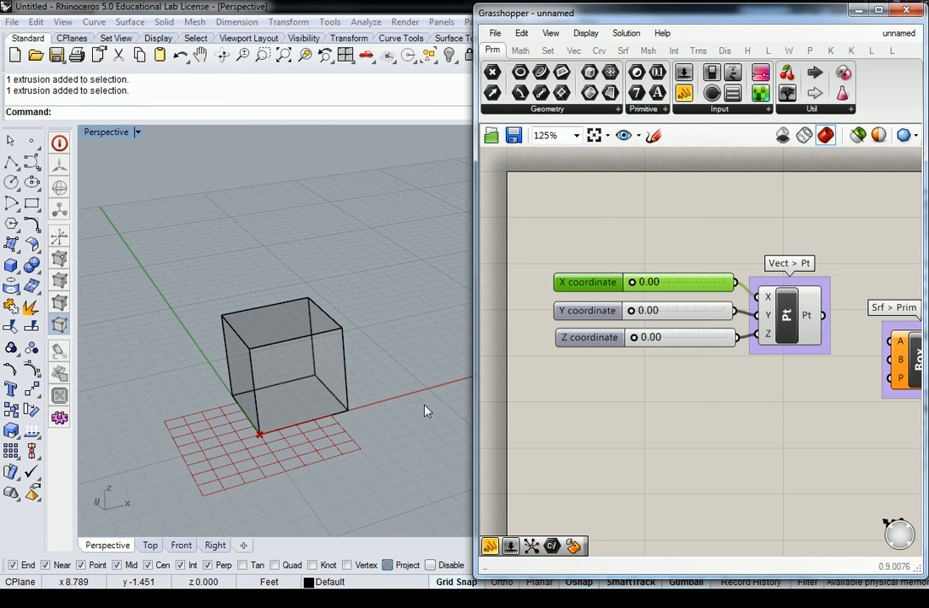
Step: Move the Box group farther from the Construct Point group, leaving a wider gap between them
right_click_drag(811, 309, 660, 335)
left_click_drag(661, 335, 680, 332)
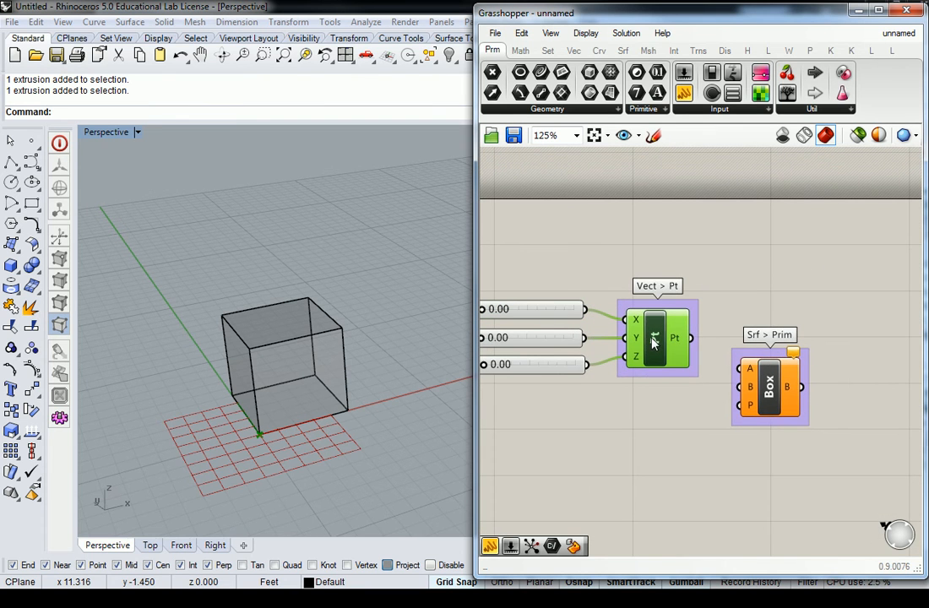
left_click_drag(770, 399, 810, 401)
left_click(730, 384)
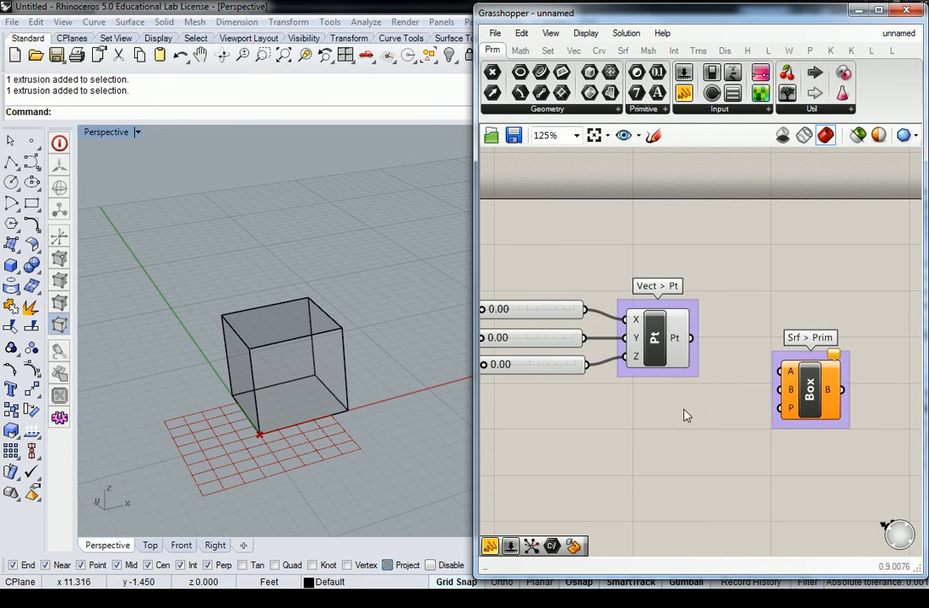
right_click_drag(615, 417, 668, 350)
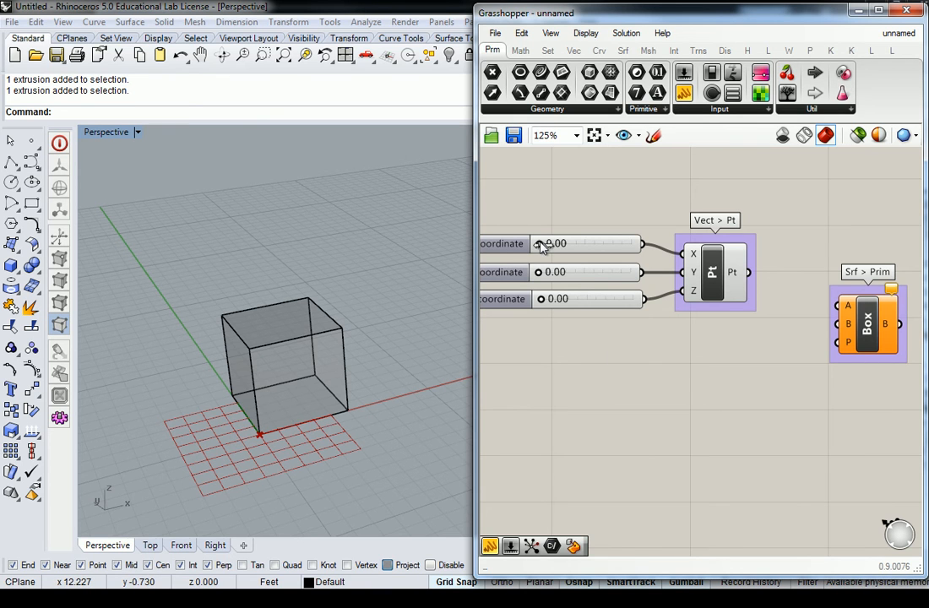
mouse_move(540, 244)
left_mouse_down()
mouse_move(589, 243)
mouse_move(537, 252)
left_mouse_up()
left_click_drag(712, 276, 714, 276)
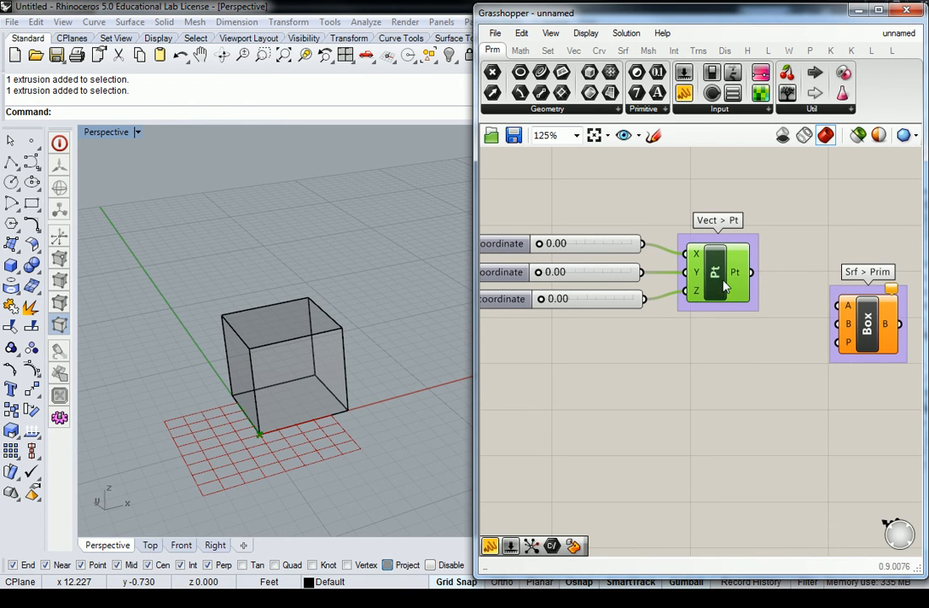
left_click(867, 323)
left_click_drag(867, 324, 851, 326)
left_click(781, 270)
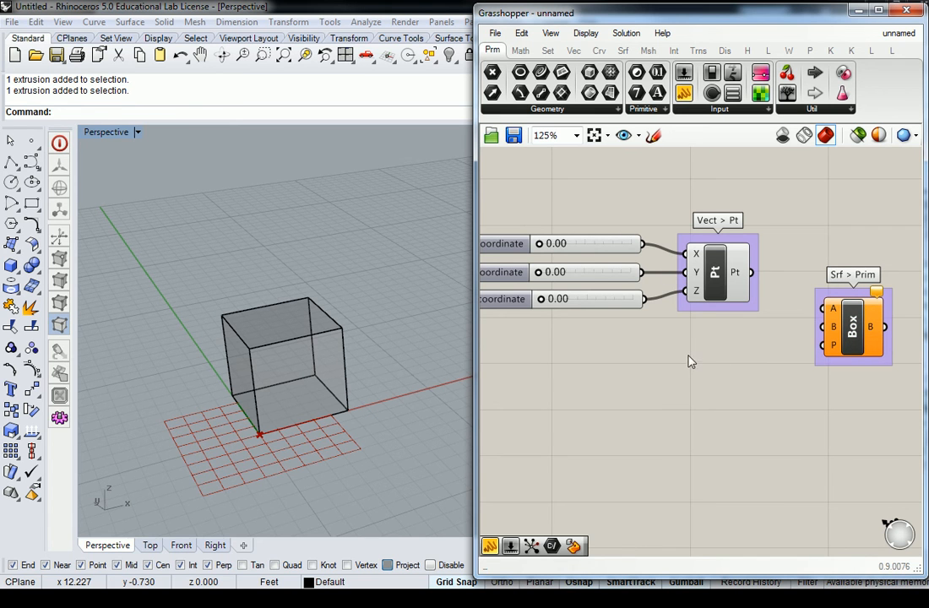
Step: Duplicate the three coordinate sliders with their Construct Point group and place the copy directly below the original
scroll(700, 372, "down", 3)
left_click(790, 348)
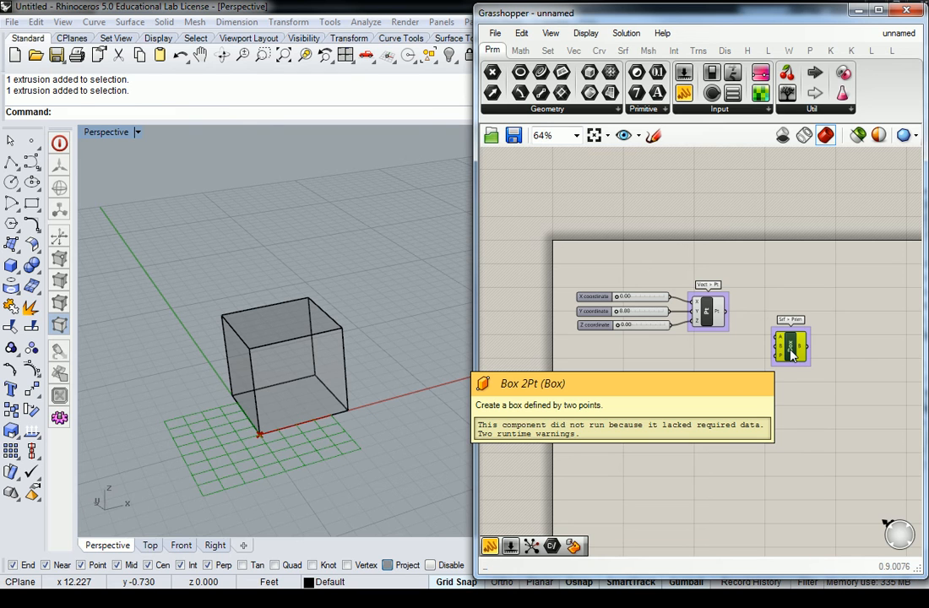
left_click_drag(748, 251, 546, 373)
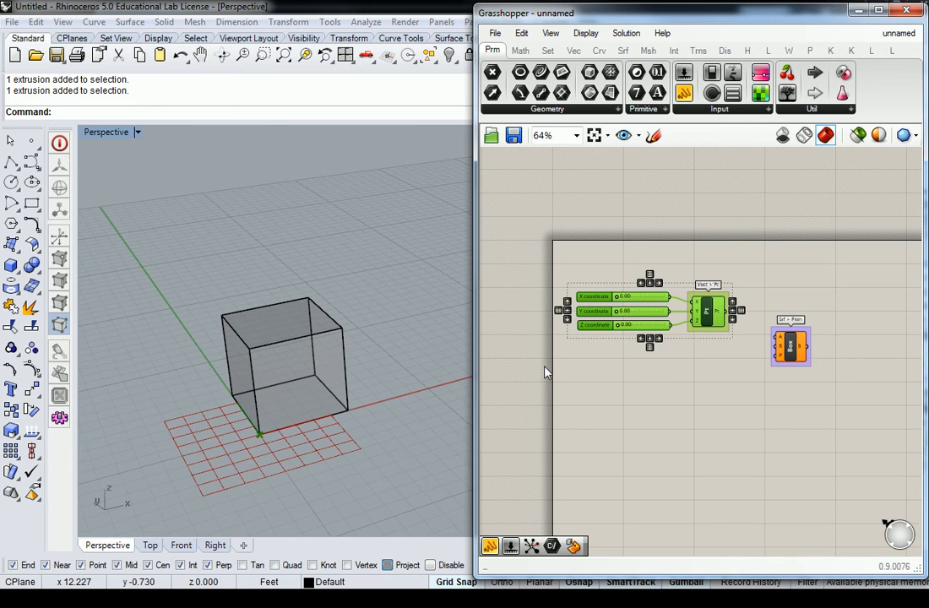
key("ctrl+c")
key("ctrl+v")
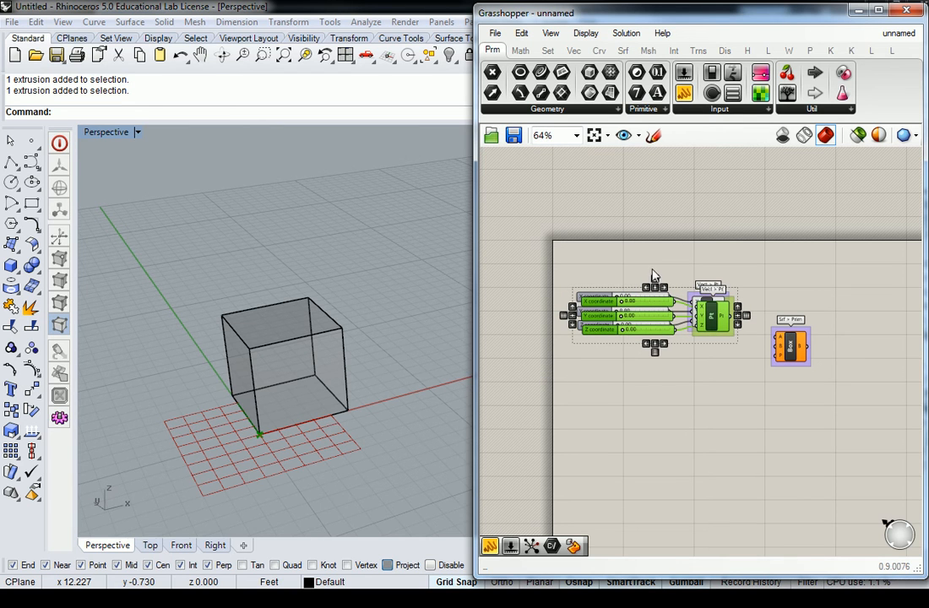
left_click_drag(712, 322, 709, 379)
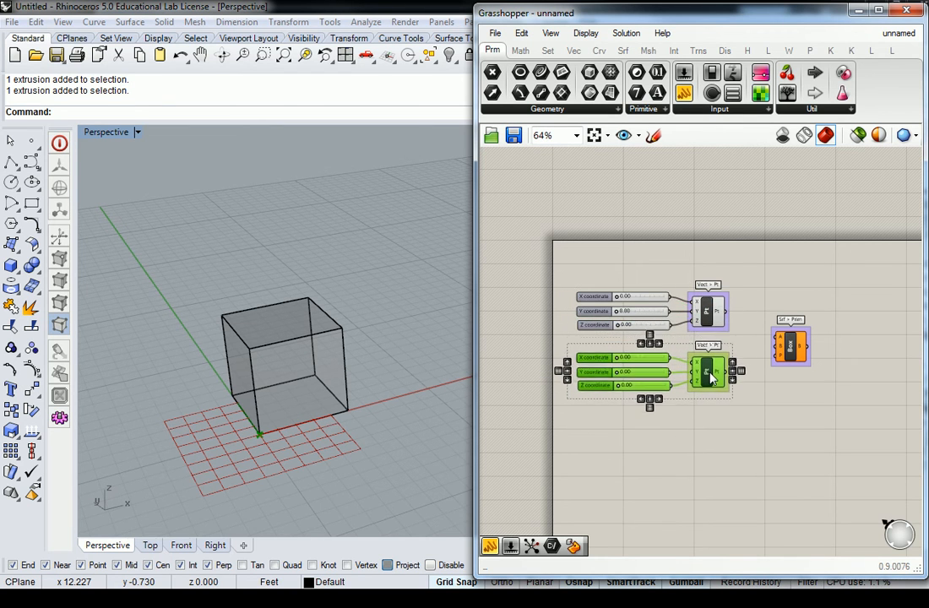
left_click(674, 450)
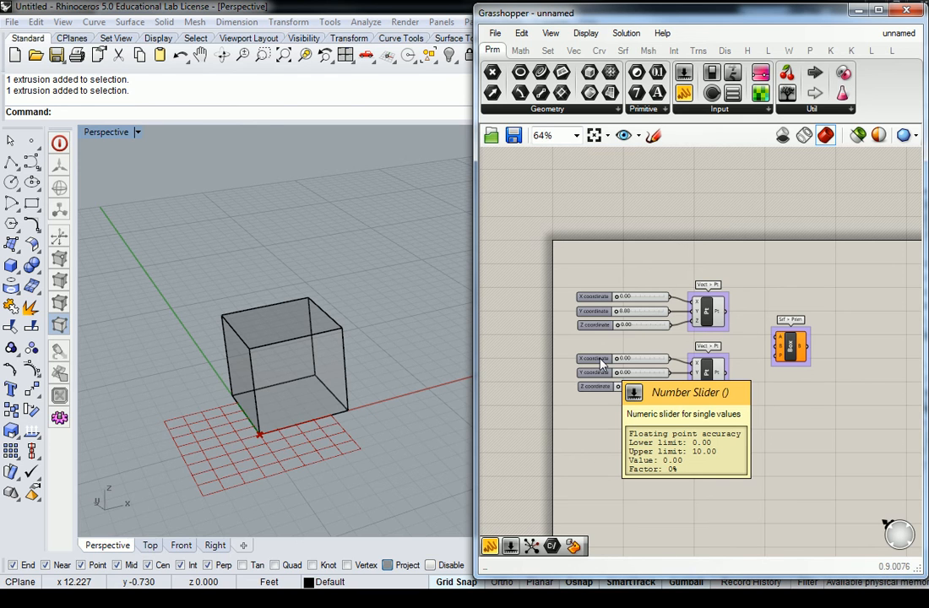
Step: Add a Box geometry parameter beyond the "Srf > Prim" group and put it in a group of its own
scroll(688, 312, "up", 1)
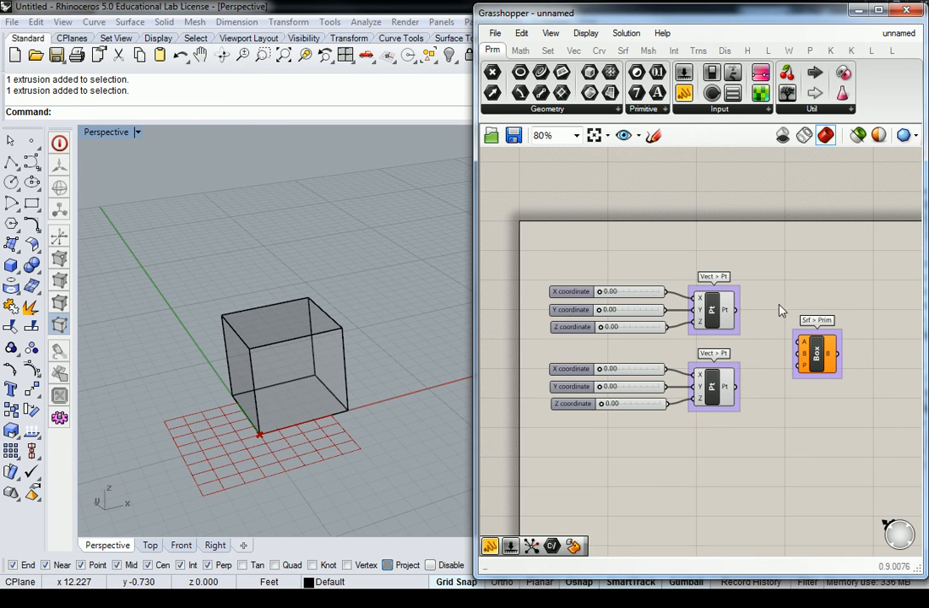
right_click_drag(814, 296, 741, 314)
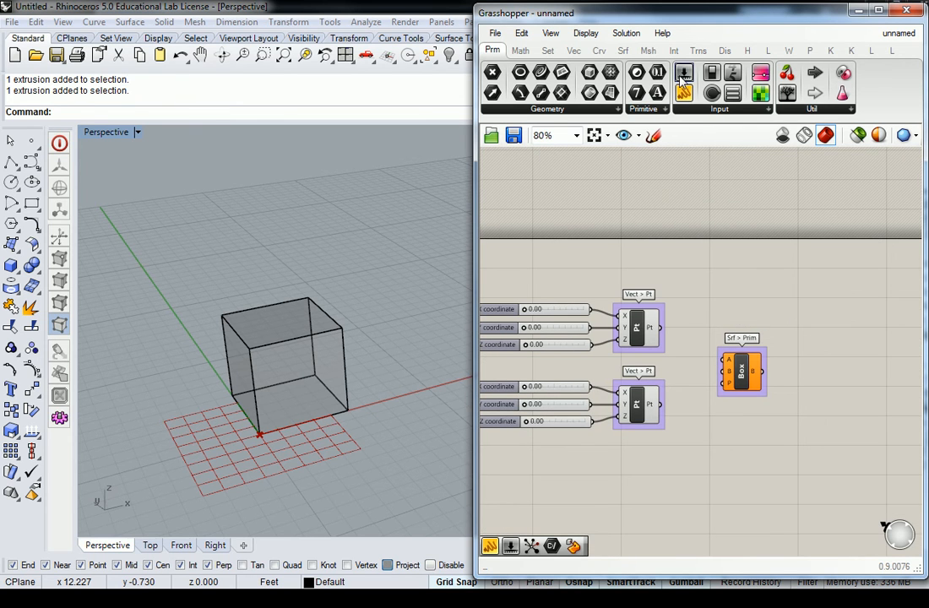
left_click_drag(588, 74, 817, 300)
scroll(734, 316, "up", 3)
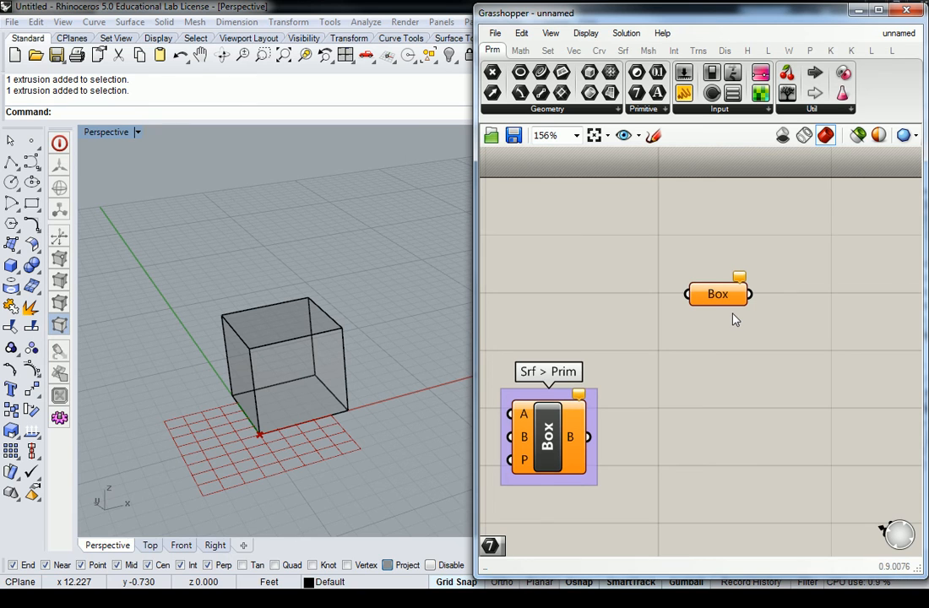
left_click(715, 293)
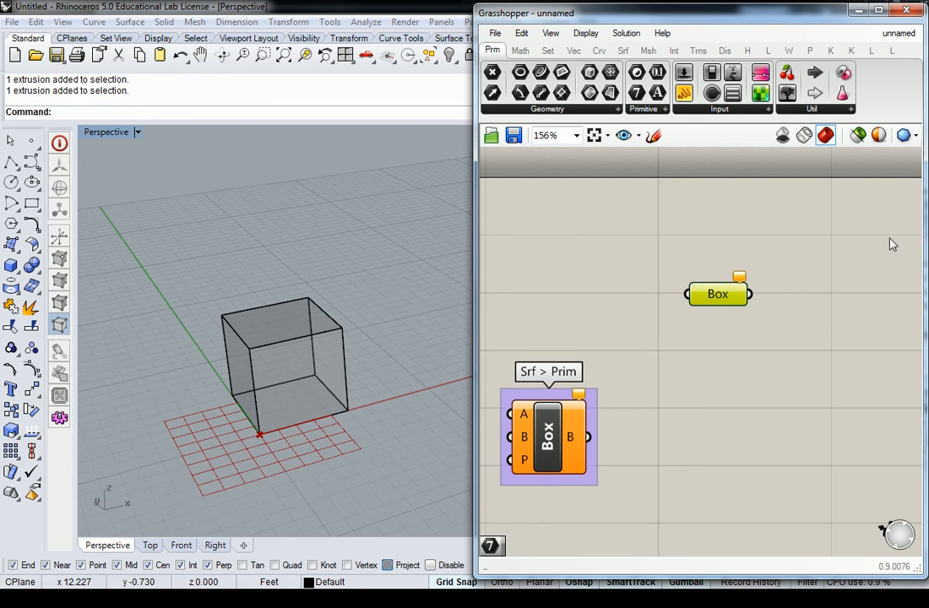
key("ctrl+g")
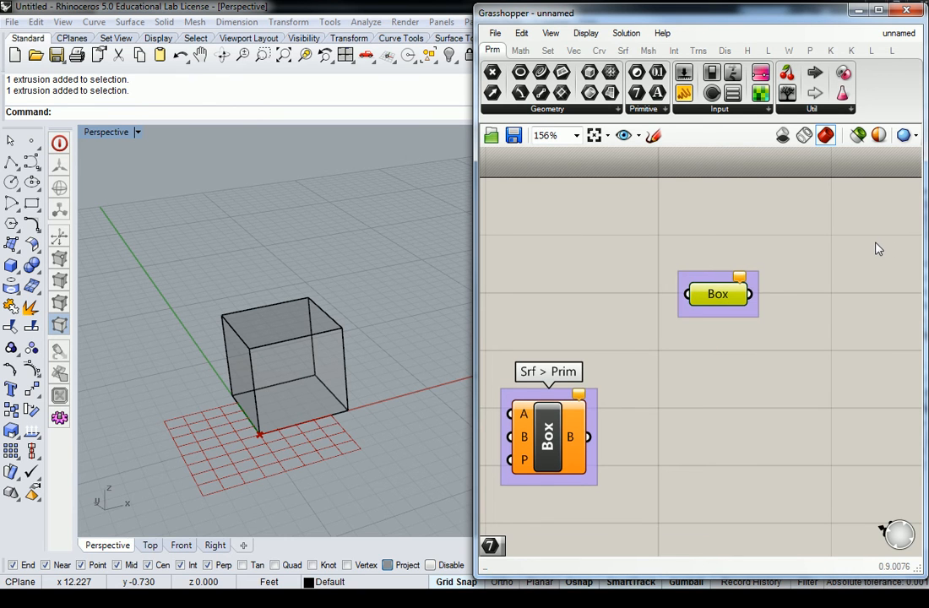
Step: Delete the standalone Box parameter together with its group, keeping the Srf > Prim Box component
left_click(878, 249)
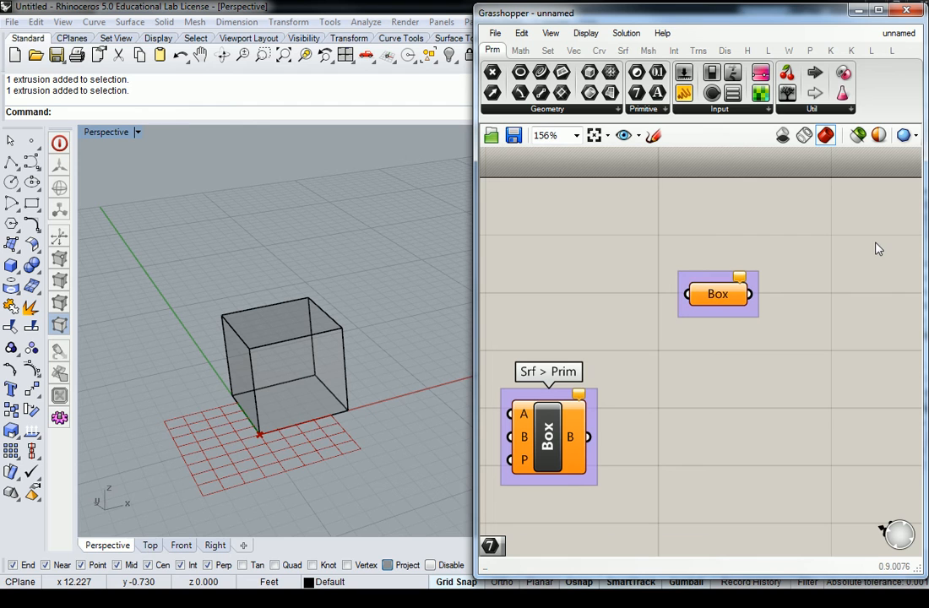
right_click(724, 285)
left_click(758, 286)
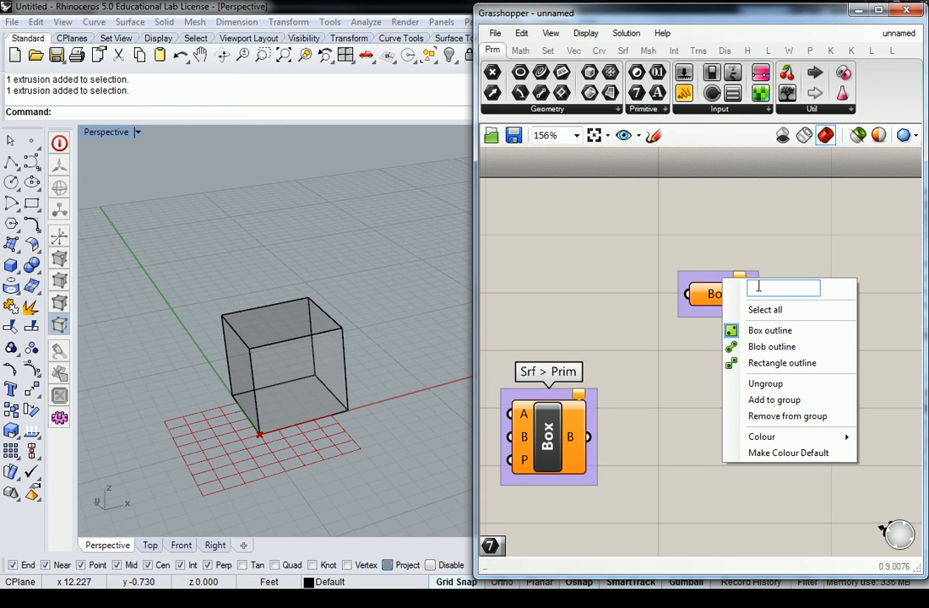
left_click(808, 255)
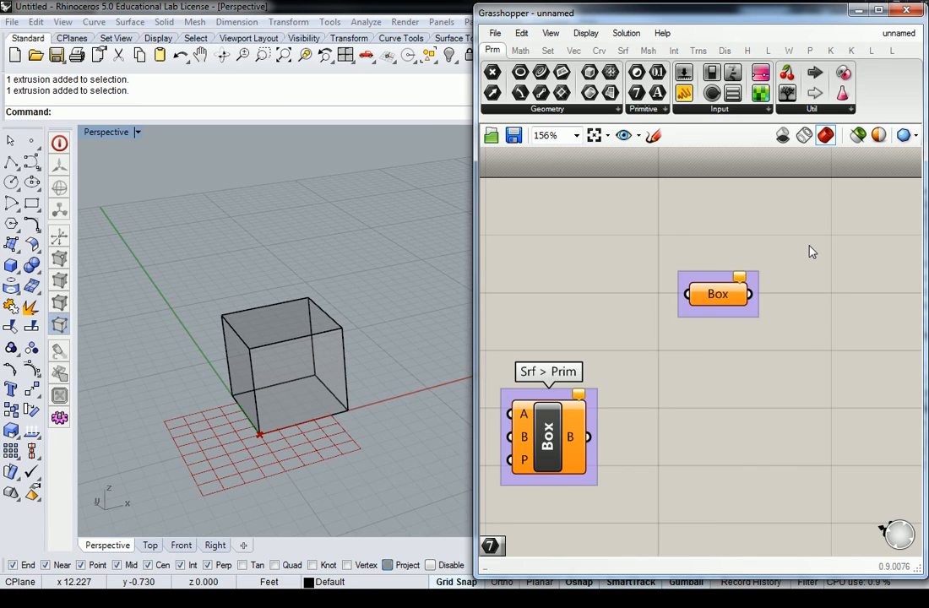
left_click(722, 295)
key("Delete")
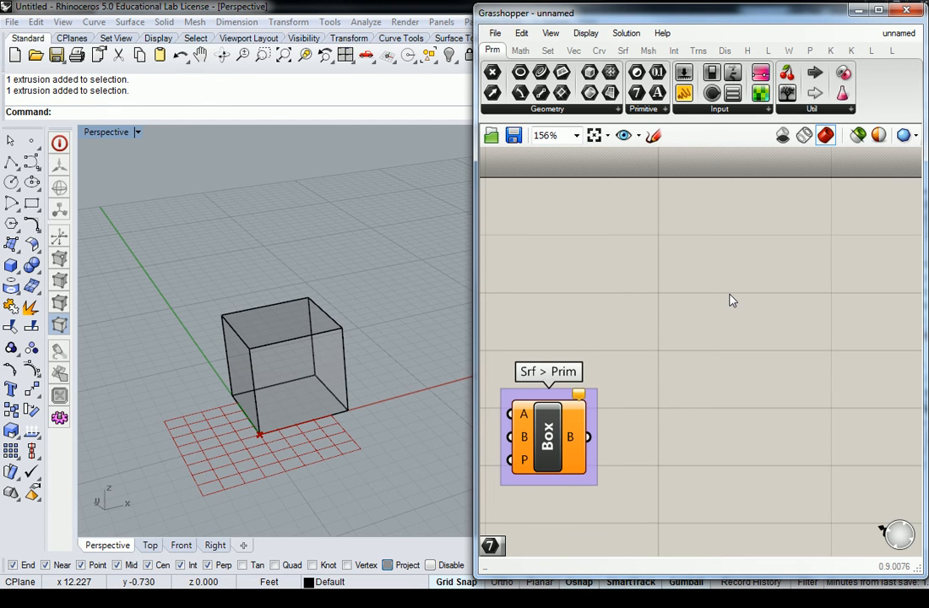
Step: Nudge the Srf > Prim Box group slightly up and closer to the two Construct Point groups
scroll(687, 268, "down", 3)
scroll(750, 276, "up", 1)
right_click_drag(673, 301, 795, 271)
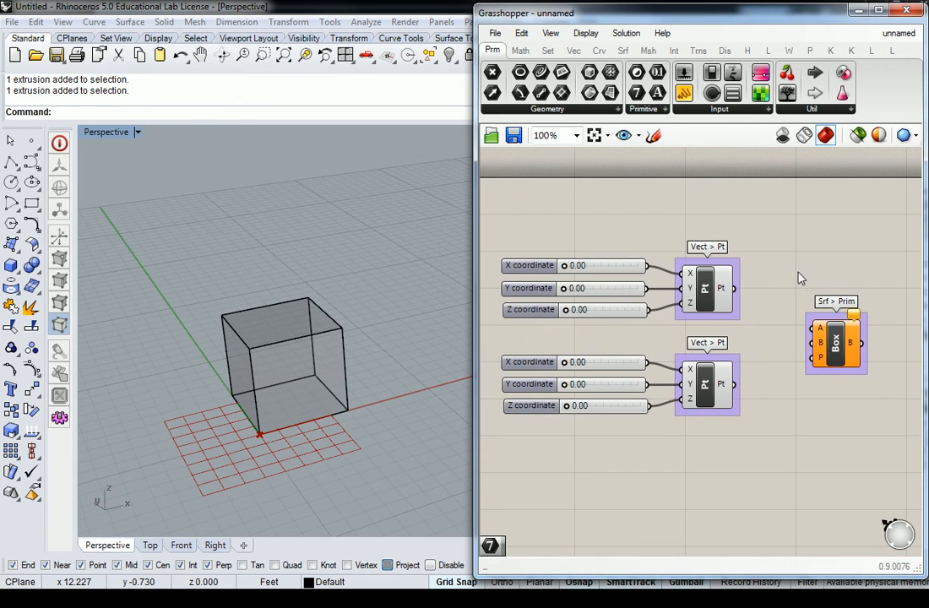
left_click(832, 340)
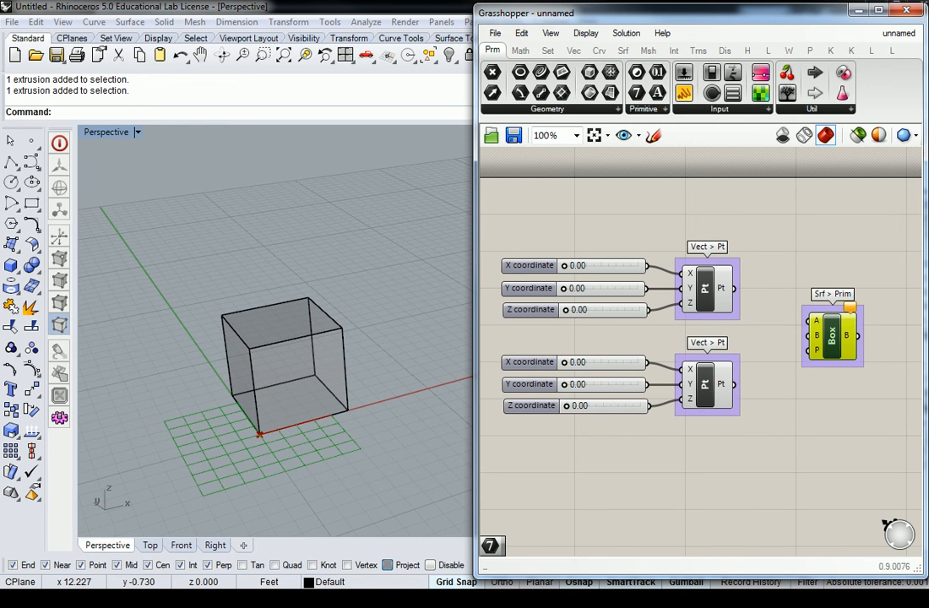
left_click(769, 265)
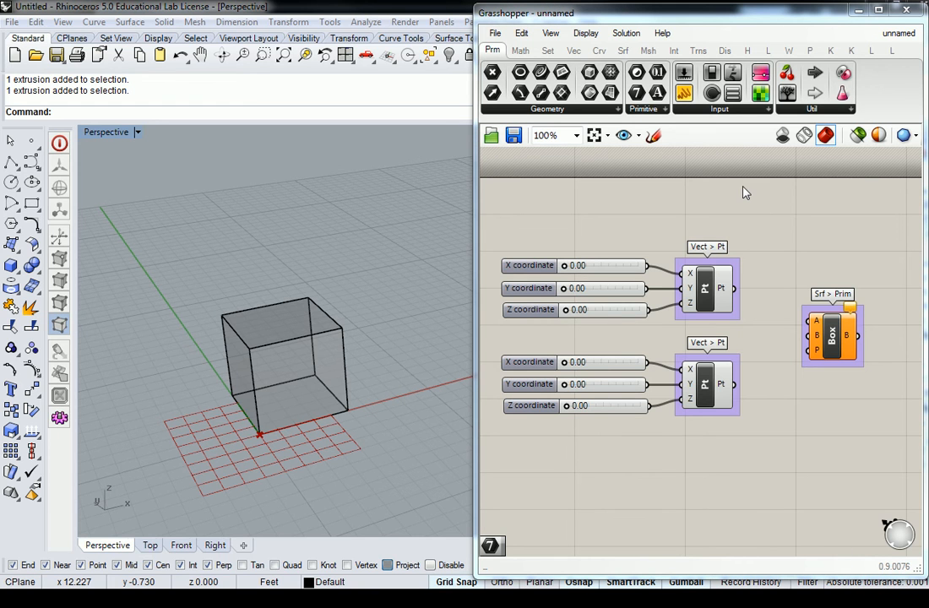
Step: Create a trial number slider from the expression -10<0<10, run it up to 10, and delete it
double_click(679, 209)
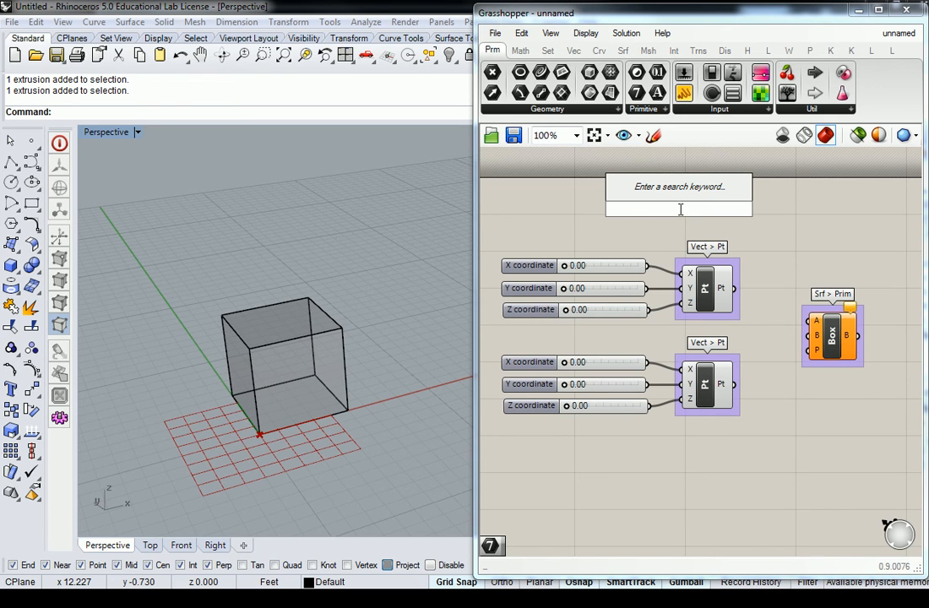
type("-10")
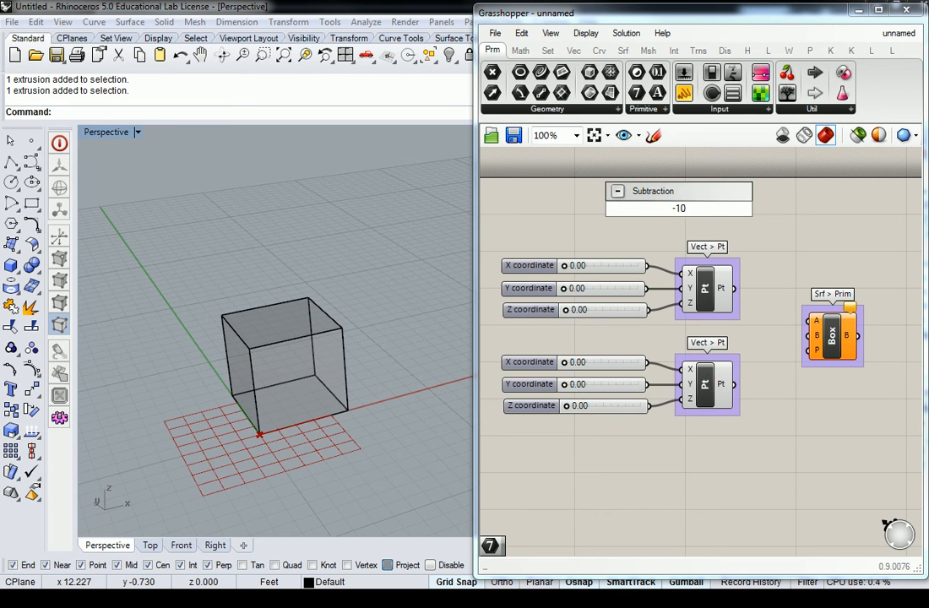
type("<")
type("0")
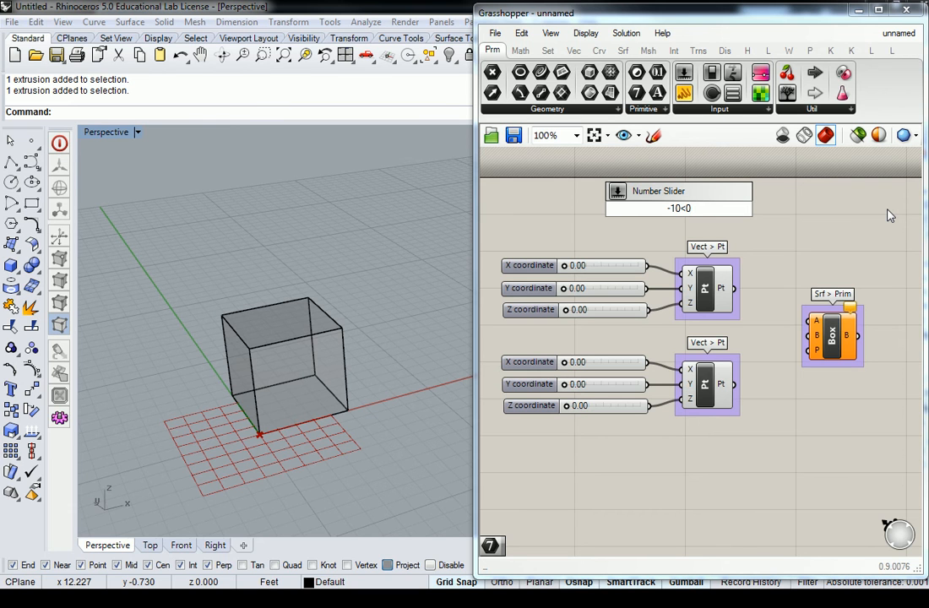
type("<10")
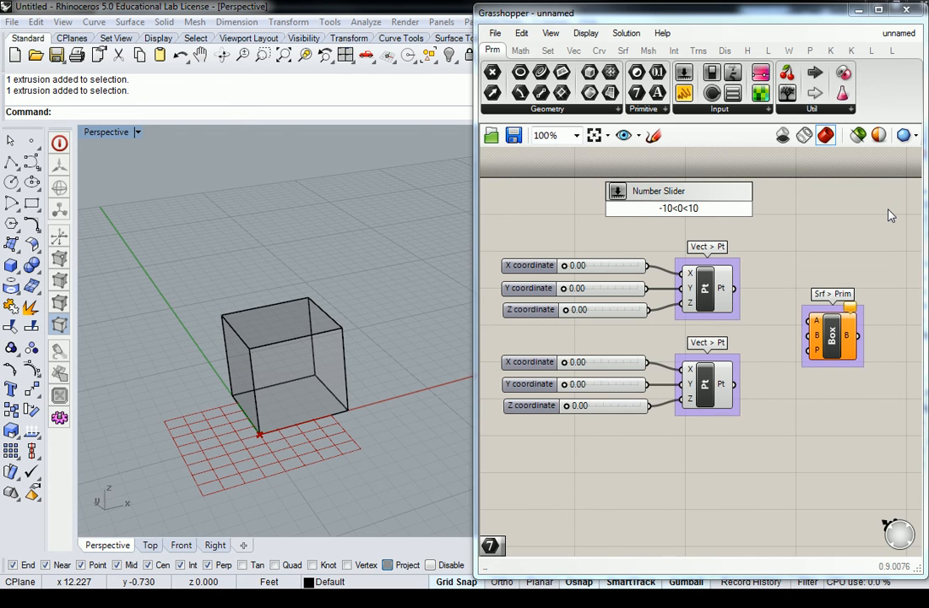
key("Return")
left_click_drag(694, 208, 792, 222)
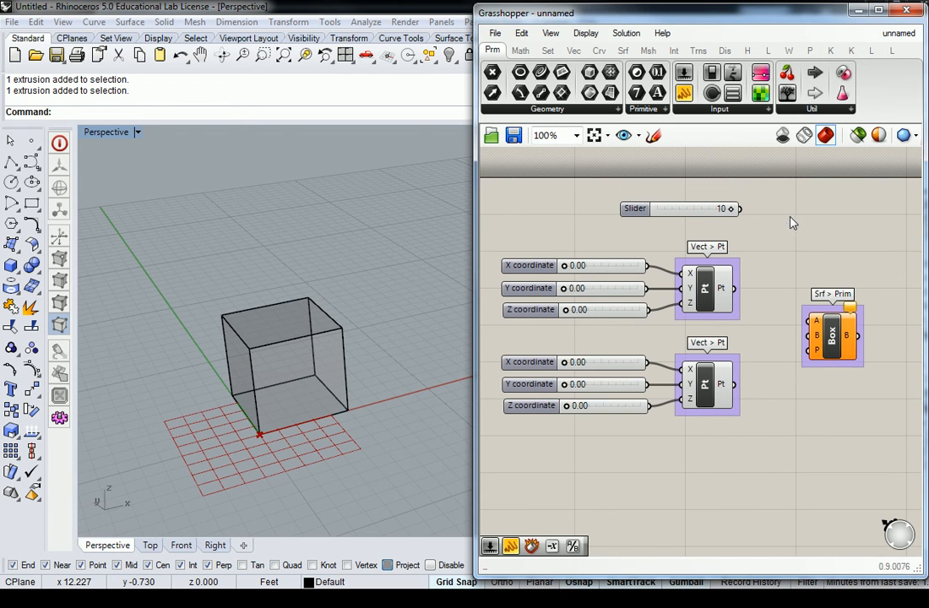
left_click(637, 210)
key("Delete")
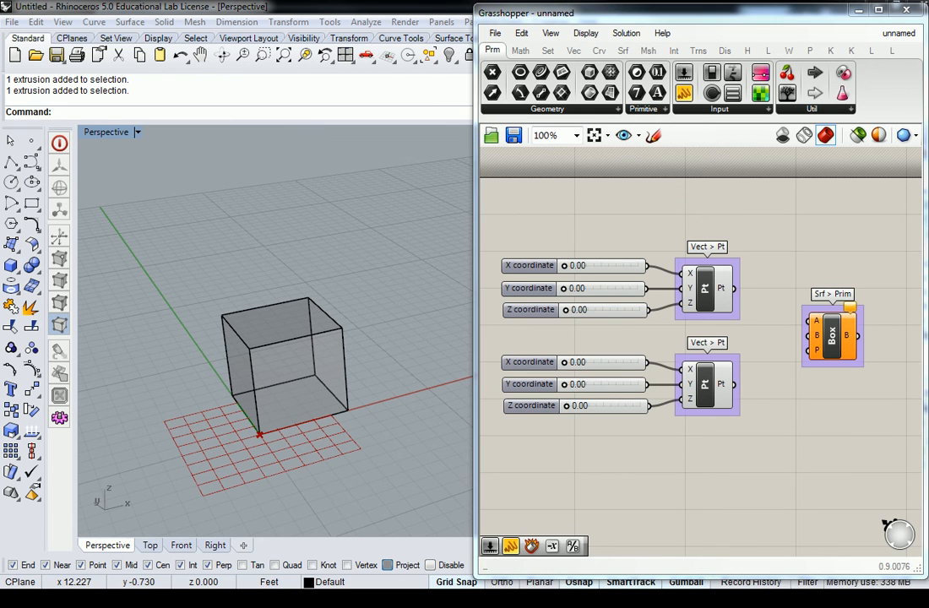
Step: Shift the Box group slightly down and away from the two Construct Point groups
left_click(573, 49)
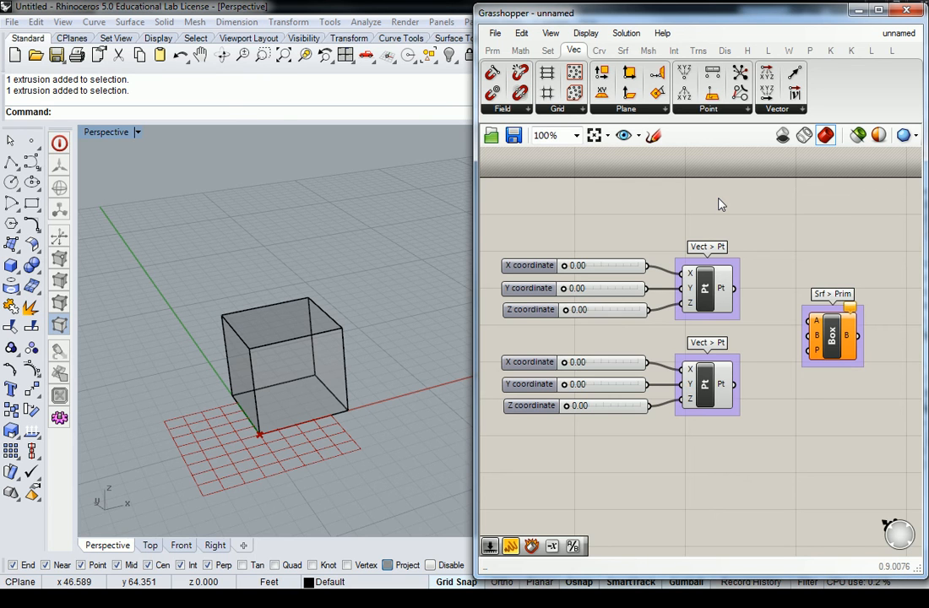
mouse_move(832, 342)
left_mouse_down()
mouse_move(835, 359)
mouse_move(847, 336)
left_mouse_up()
left_click(776, 301)
left_click(782, 326)
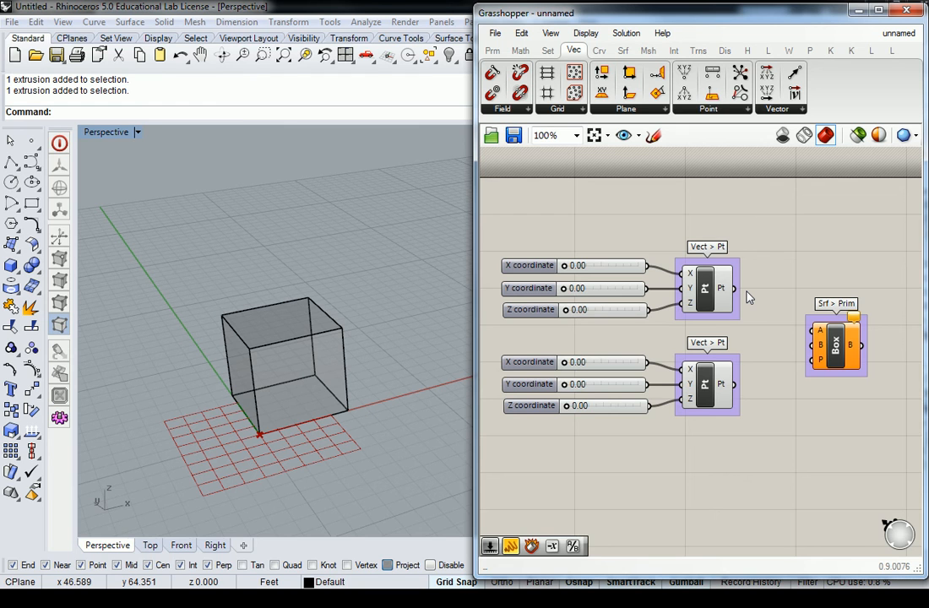
Step: Examine which viewport geometry belongs to the Box component and to each of the two Construct Point components
left_click(836, 356)
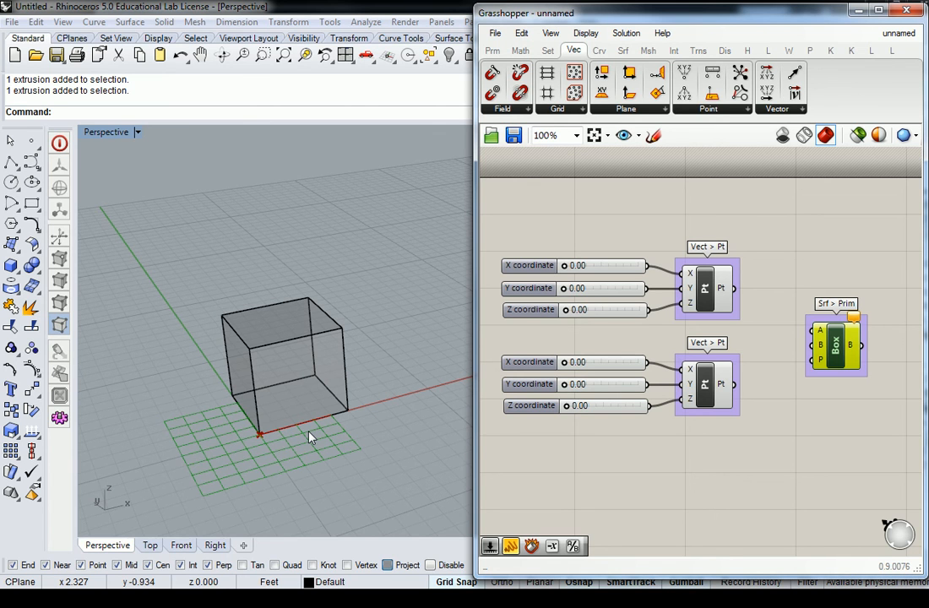
left_click(722, 323)
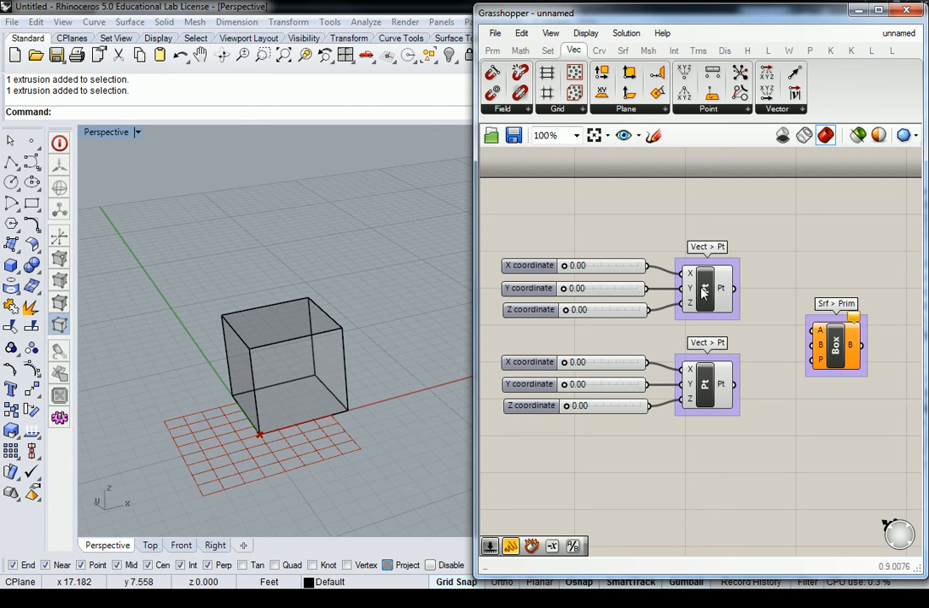
left_click(706, 293)
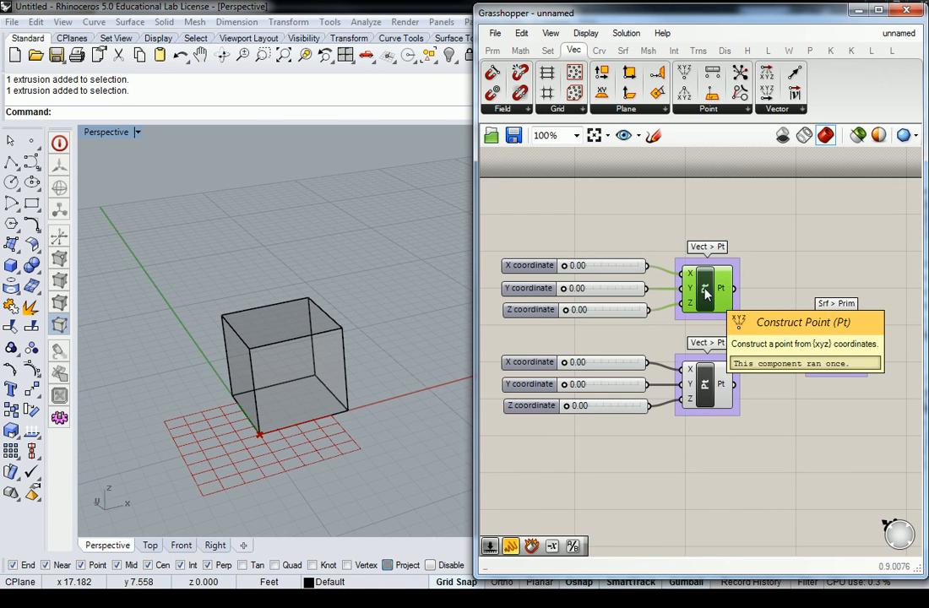
left_click(706, 385)
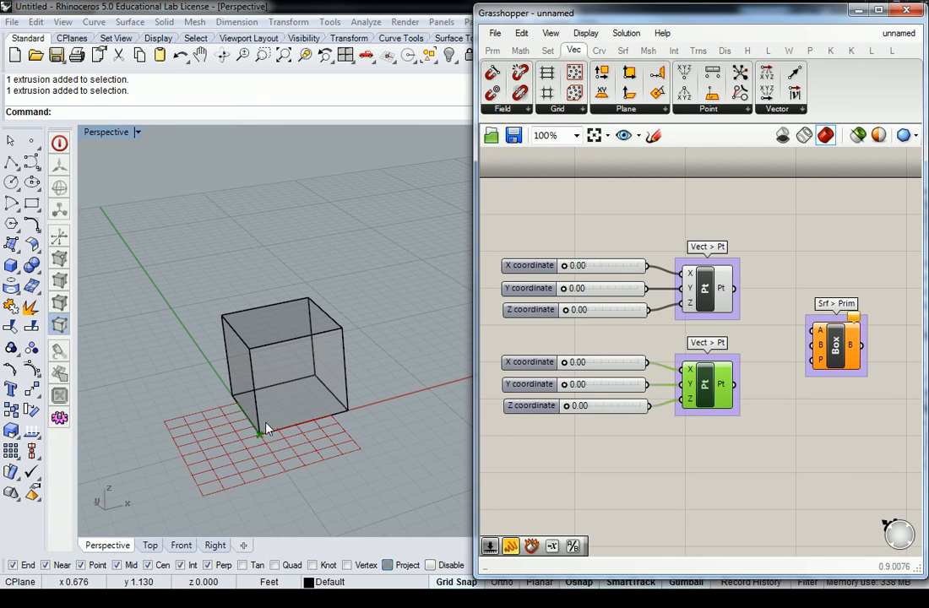
left_click(701, 289)
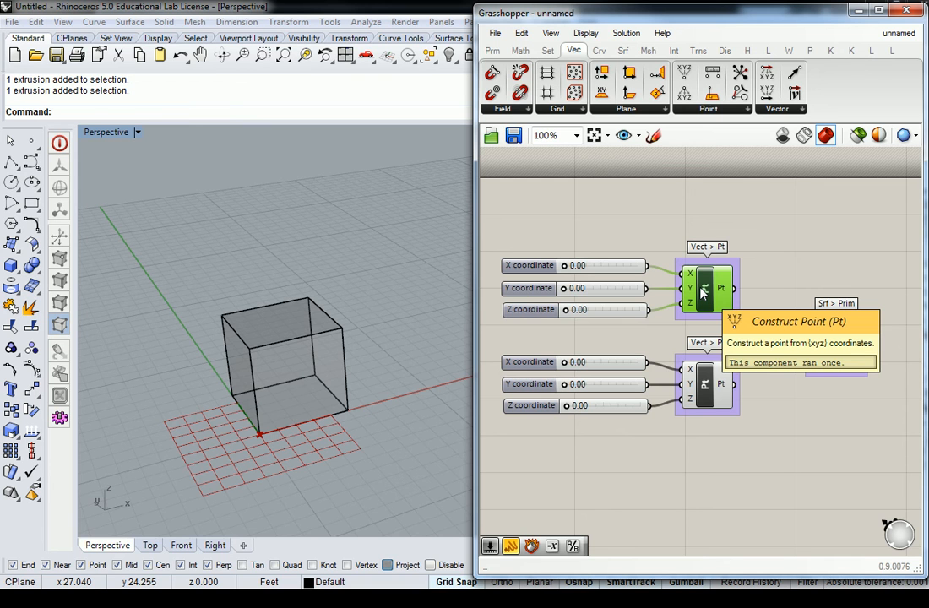
left_click(632, 335)
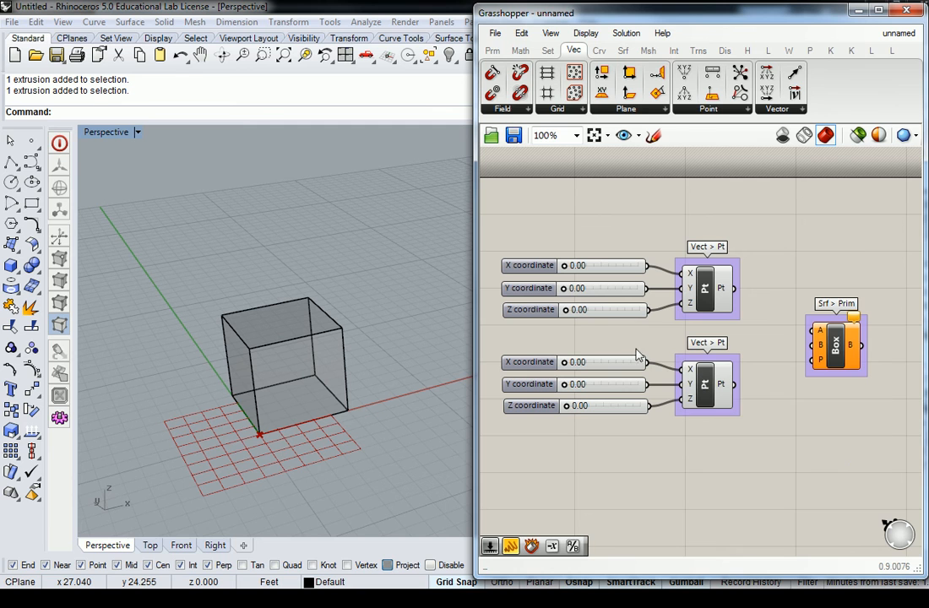
Step: Set the lower point's X coordinate slider to 5 and check the point's position in the viewport
left_click(579, 363)
left_click_drag(568, 367, 605, 377)
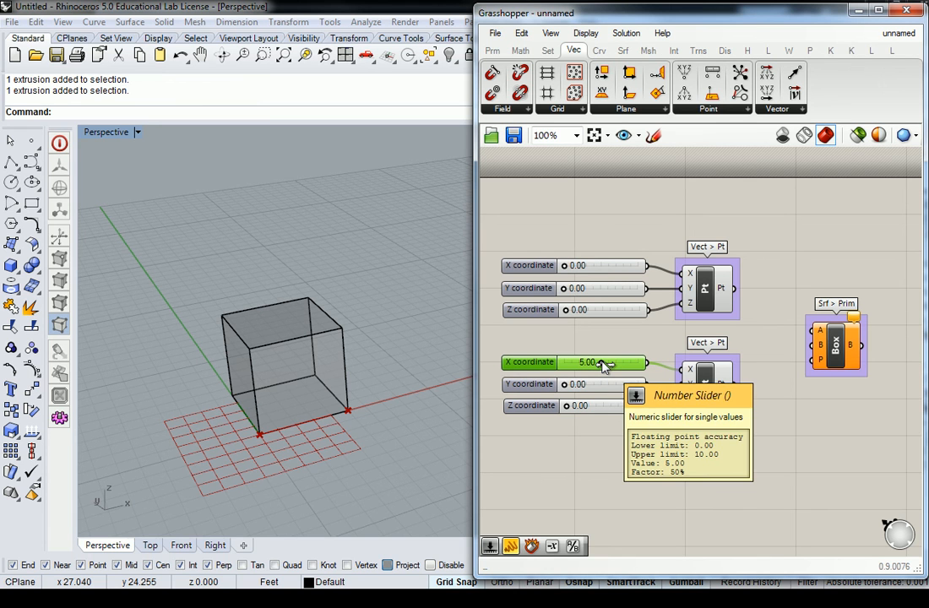
left_click_drag(603, 365, 597, 364)
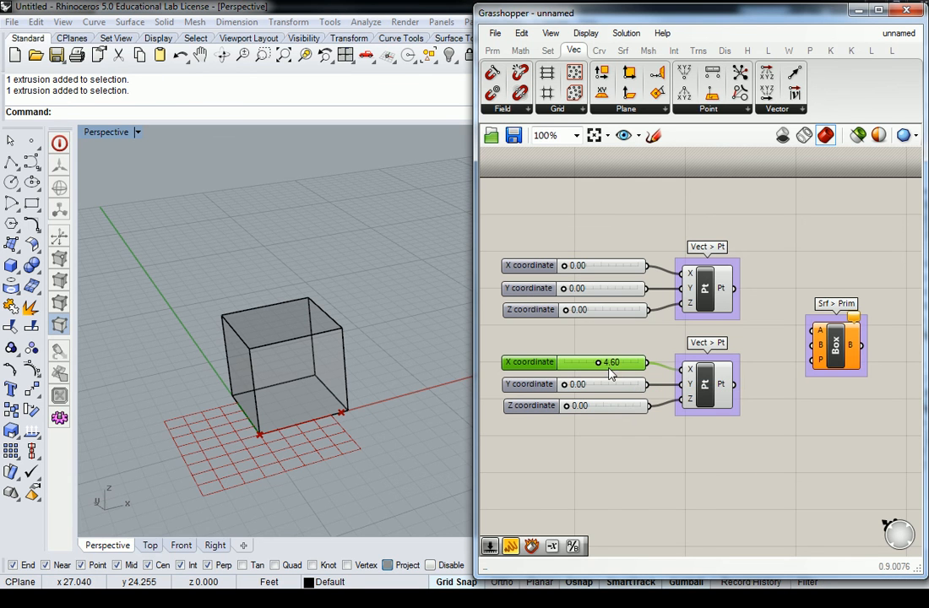
double_click(614, 363)
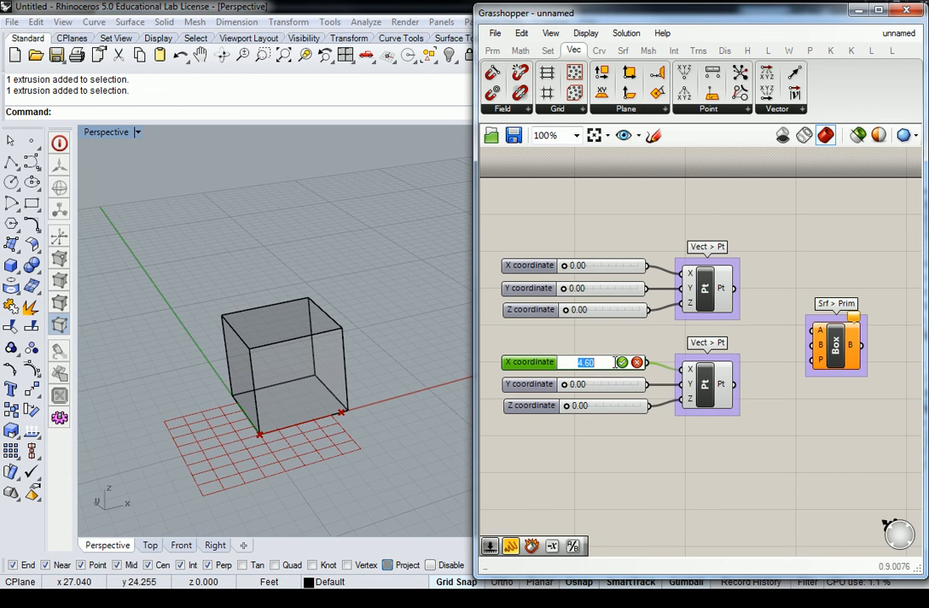
type("5")
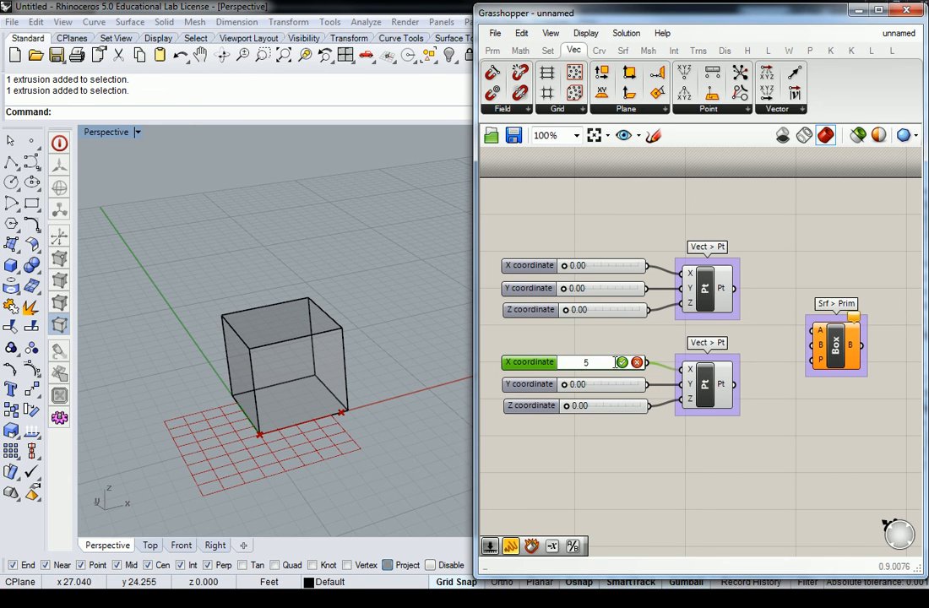
key("Return")
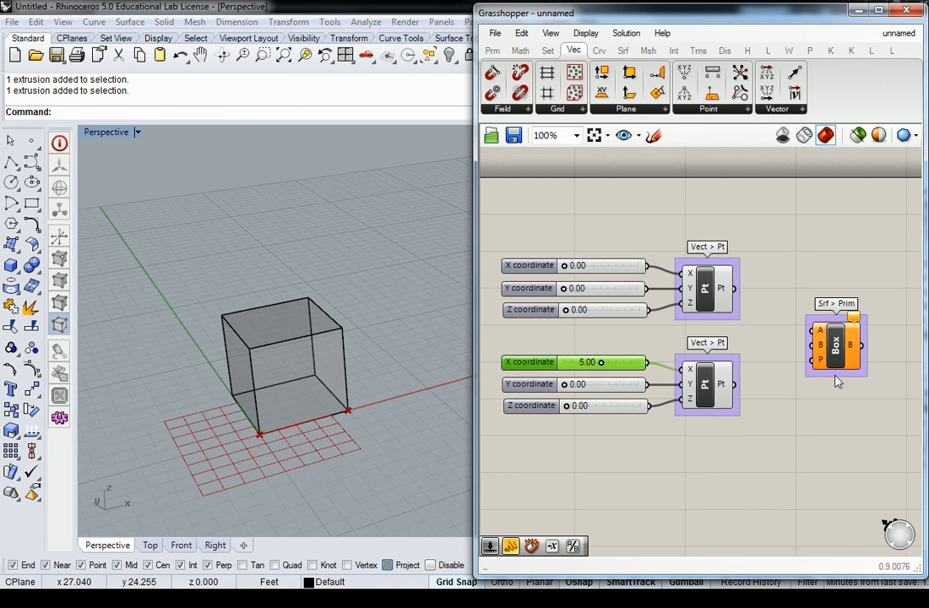
left_click(705, 387)
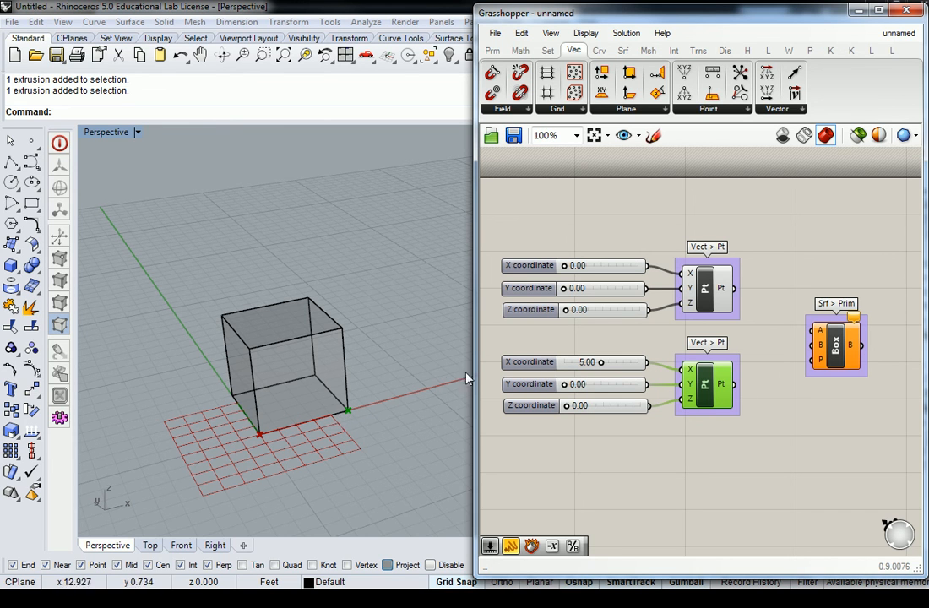
Step: Set the lower point's Y coordinate slider to 5 and highlight the point in the viewport
double_click(583, 384)
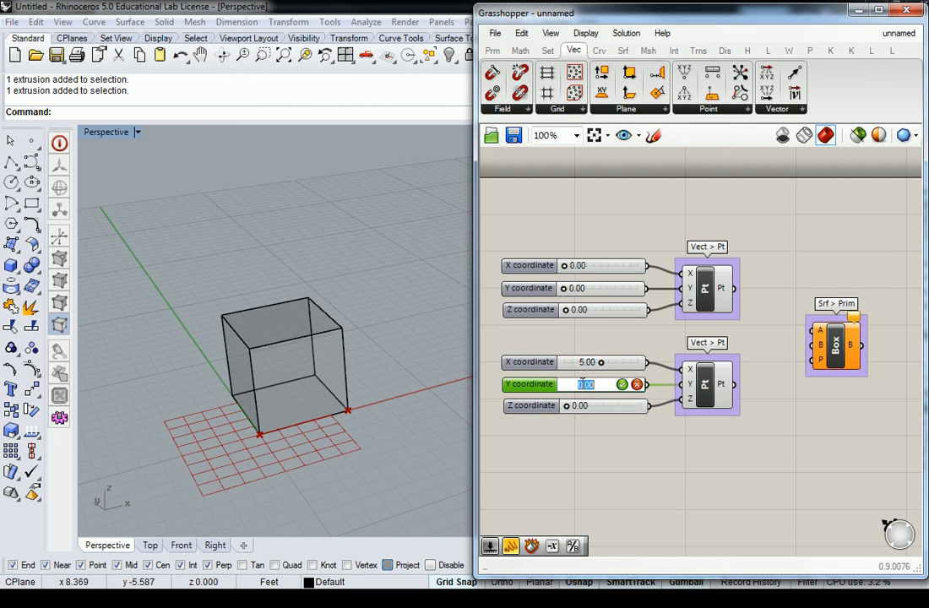
type("5")
left_click(623, 385)
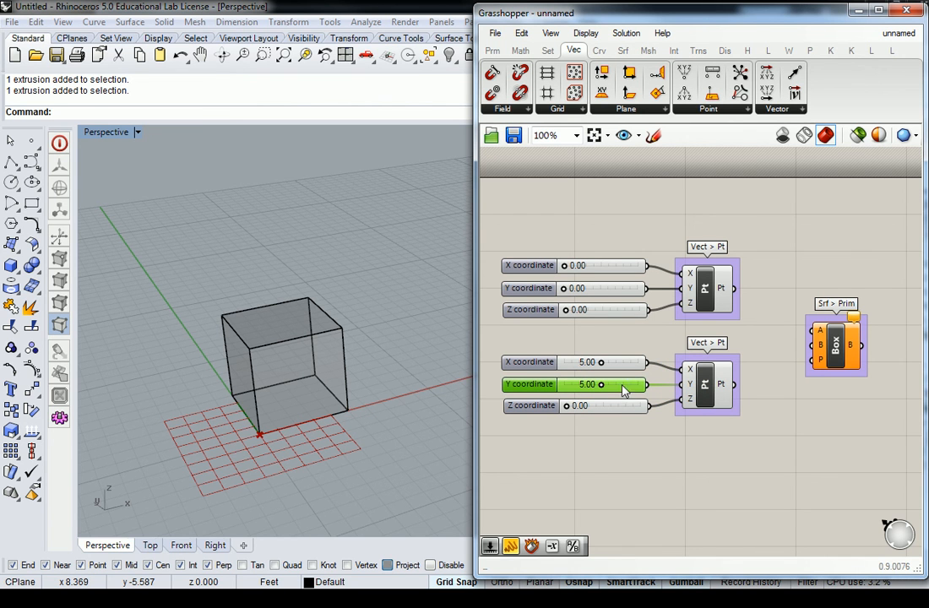
right_click_drag(400, 379, 337, 407)
left_click(705, 386)
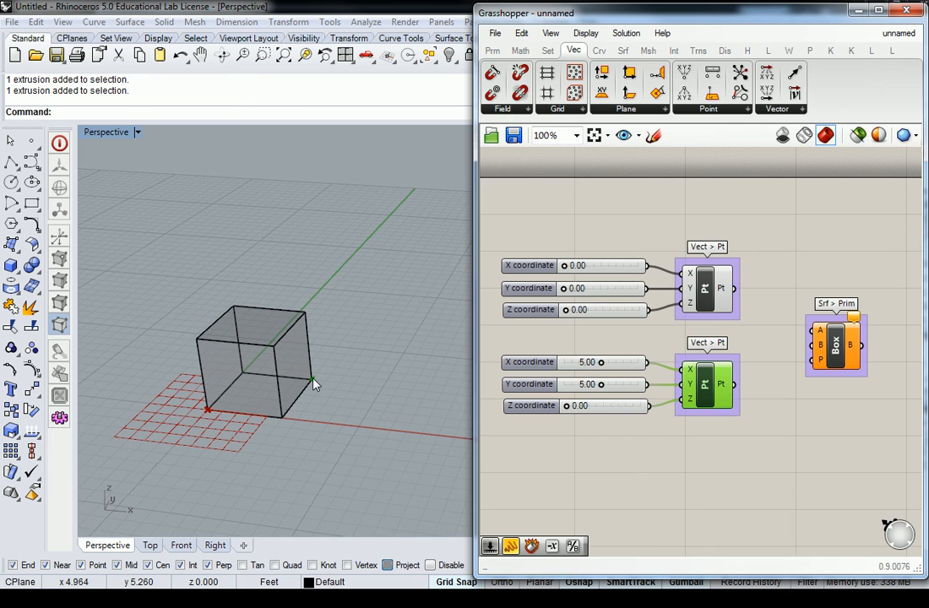
Step: Set the lower point's Z coordinate slider to 5 and inspect the point against the reference box
double_click(584, 406)
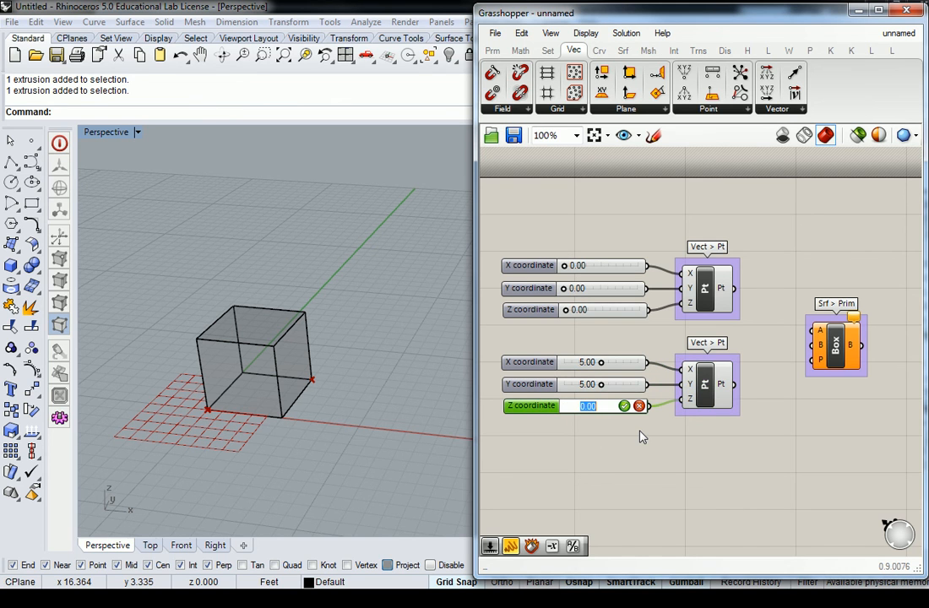
type("5")
key("Return")
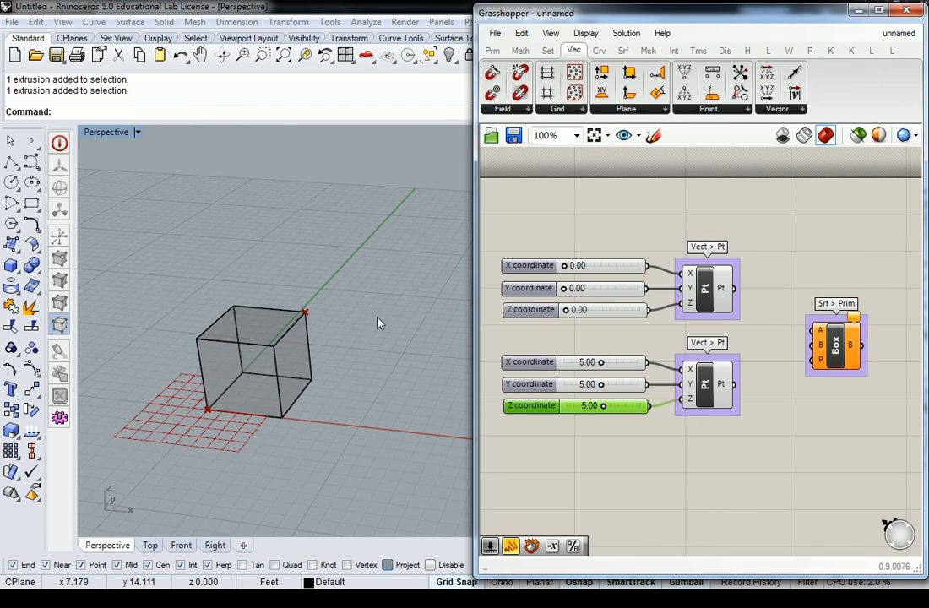
right_click_drag(318, 295, 310, 328)
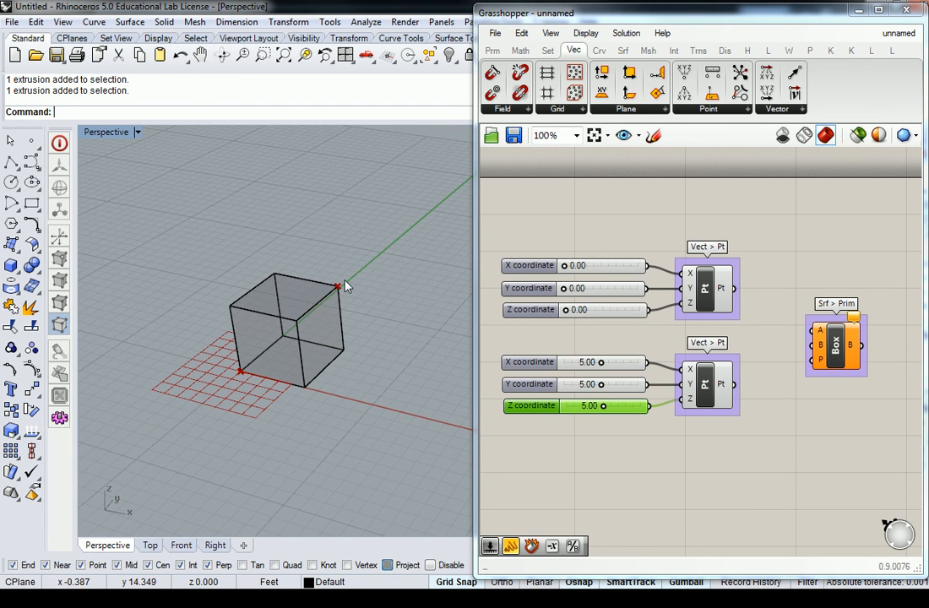
right_click_drag(346, 318, 365, 332)
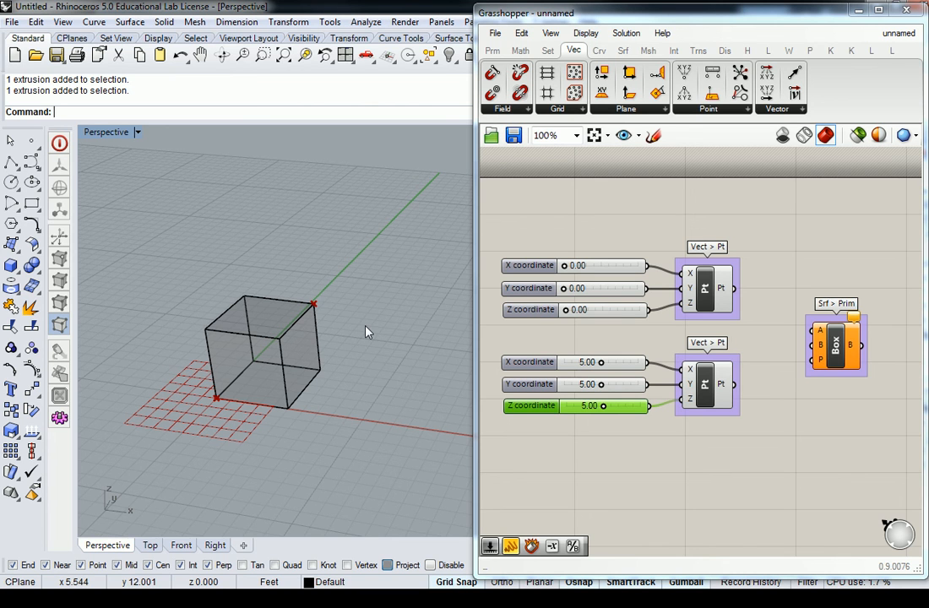
mouse_move(820, 362)
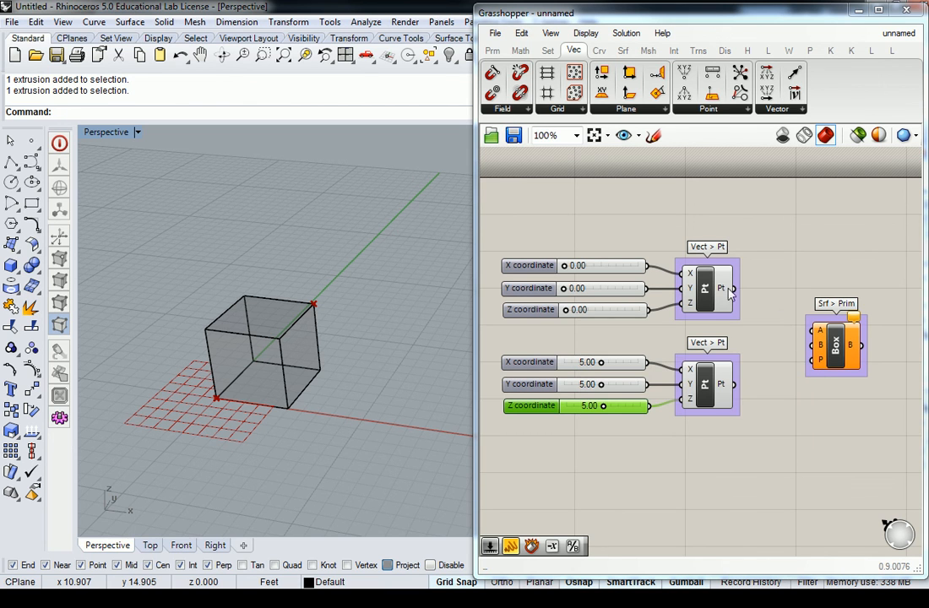
Step: Connect the upper point to the Box component's A input and the lower point to its B input, and inspect the generated box
left_click_drag(733, 289, 814, 331)
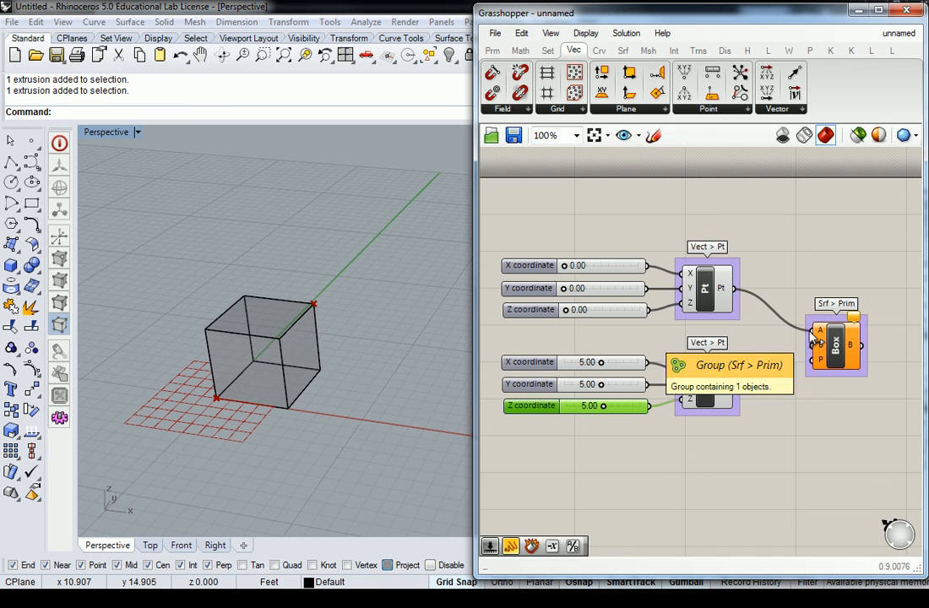
left_click(742, 386)
left_click_drag(742, 386, 821, 345)
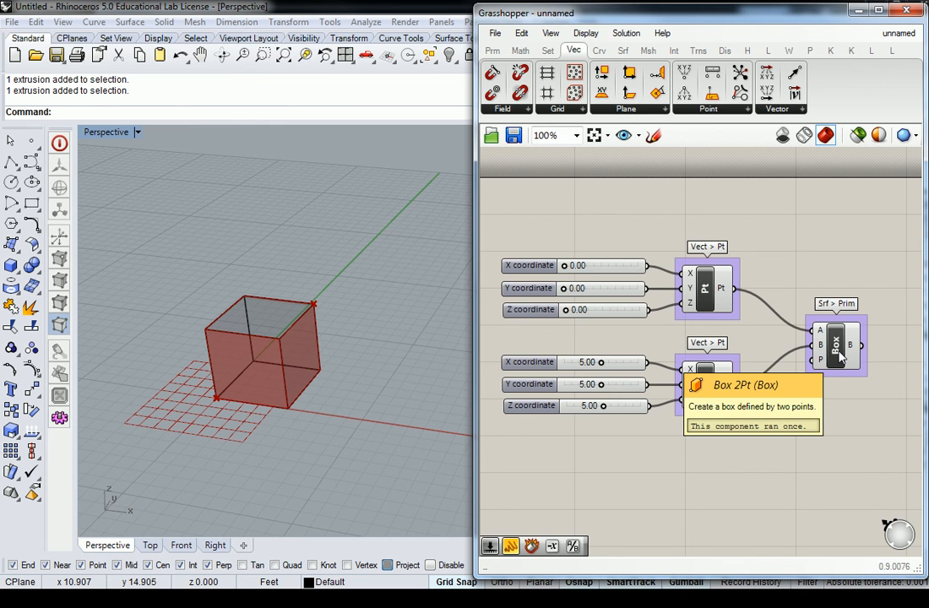
left_click(836, 355)
right_click_drag(380, 355, 268, 342)
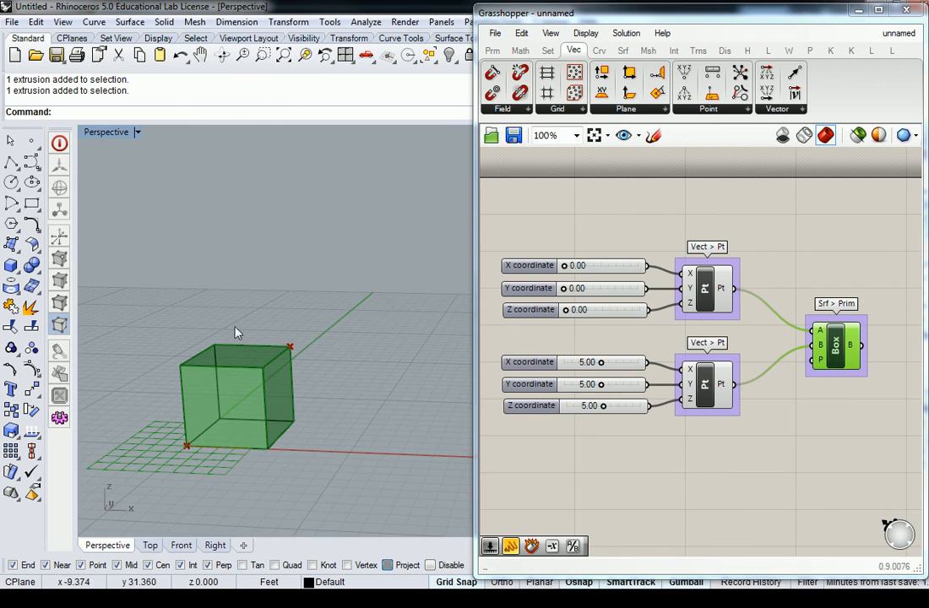
left_click(633, 255)
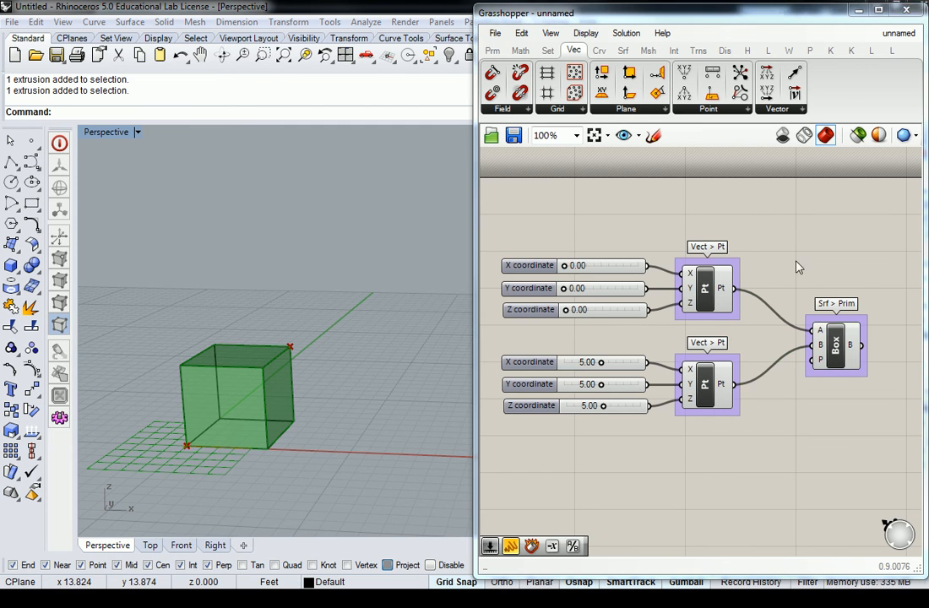
Step: Delete the reference box extrusion from the Rhino viewport and inspect the remaining Grasshopper box up close
left_click(267, 380)
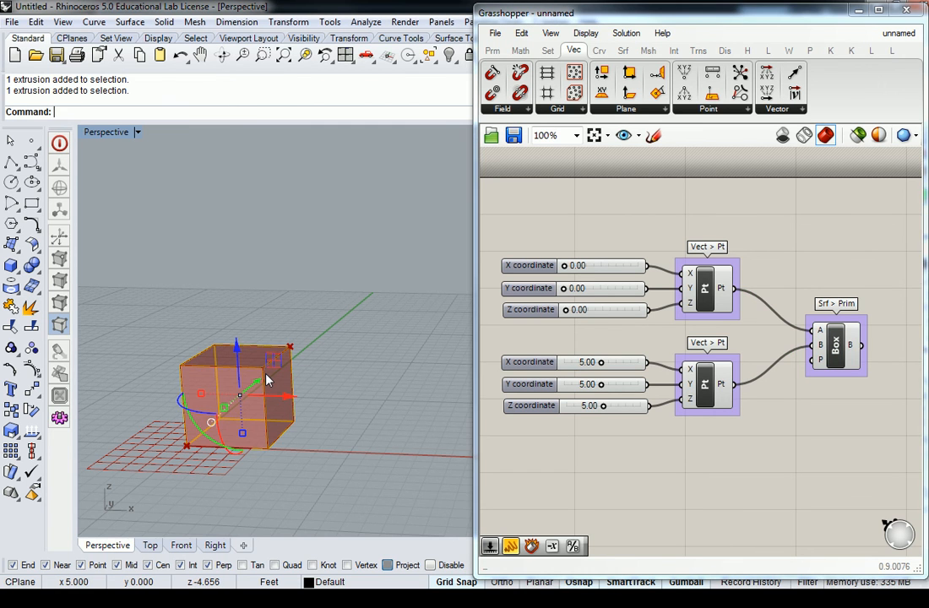
key("Delete")
right_click_drag(240, 350, 284, 390)
scroll(281, 372, "up", 3)
right_click_drag(219, 377, 291, 350)
right_click_drag(261, 437, 409, 336, "shift")
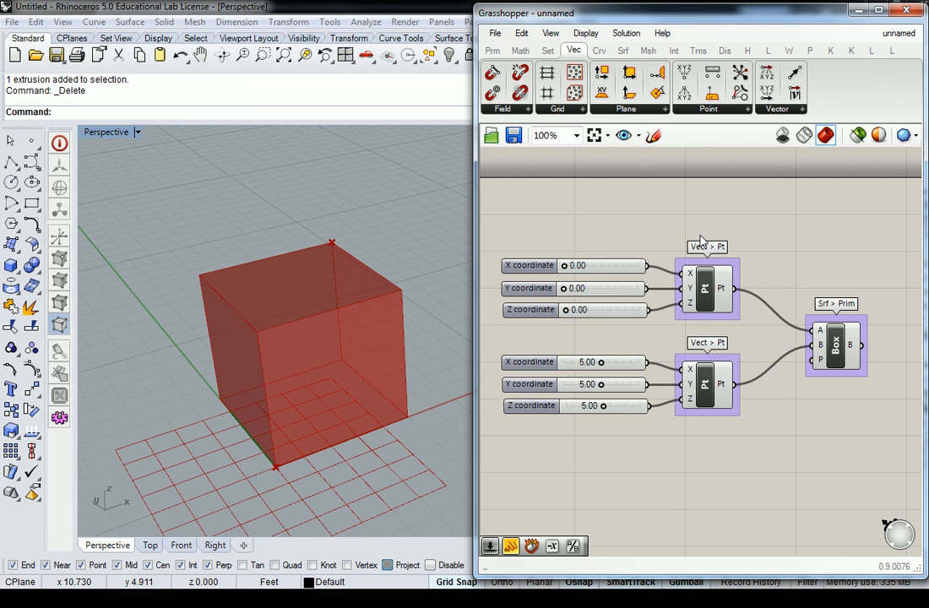
Step: Move the Box component slightly closer to the points and delete the upper point's Y and Z coordinate sliders
left_click_drag(830, 347, 815, 346)
left_click(785, 270)
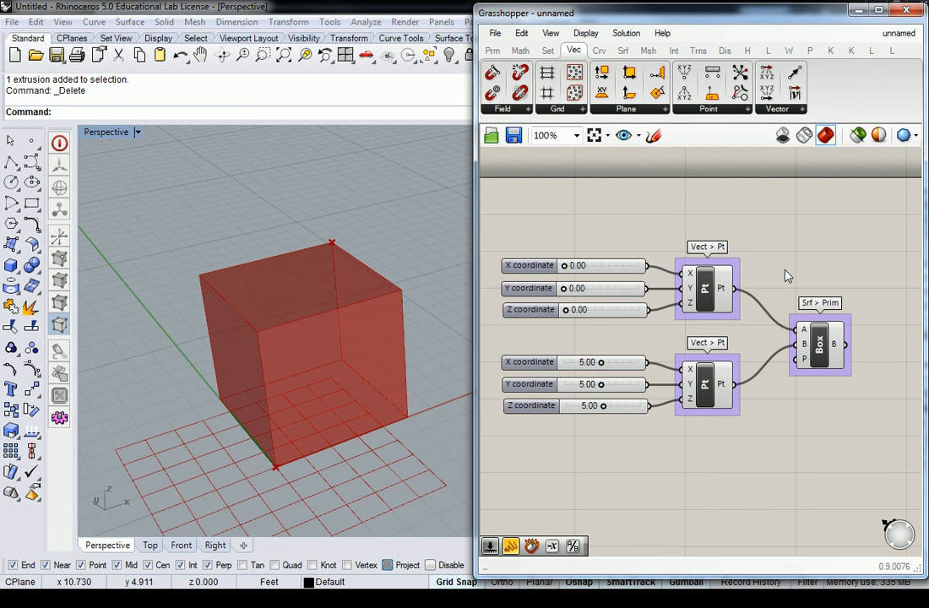
left_click_drag(626, 326, 542, 295)
key("Delete")
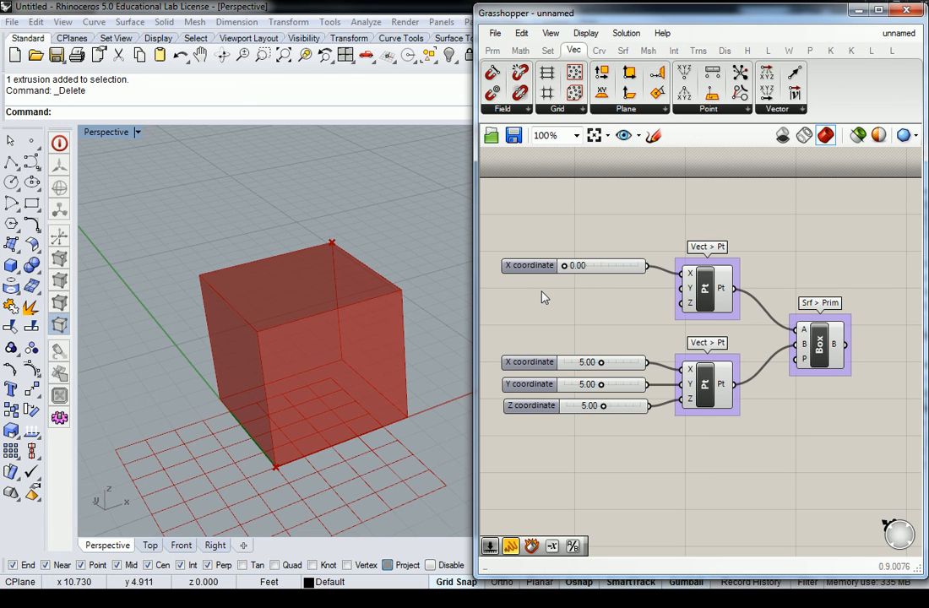
Step: Shift the upper X coordinate slider slightly down and connect it to the upper point's Y and Z inputs as well
left_click_drag(530, 266, 527, 274)
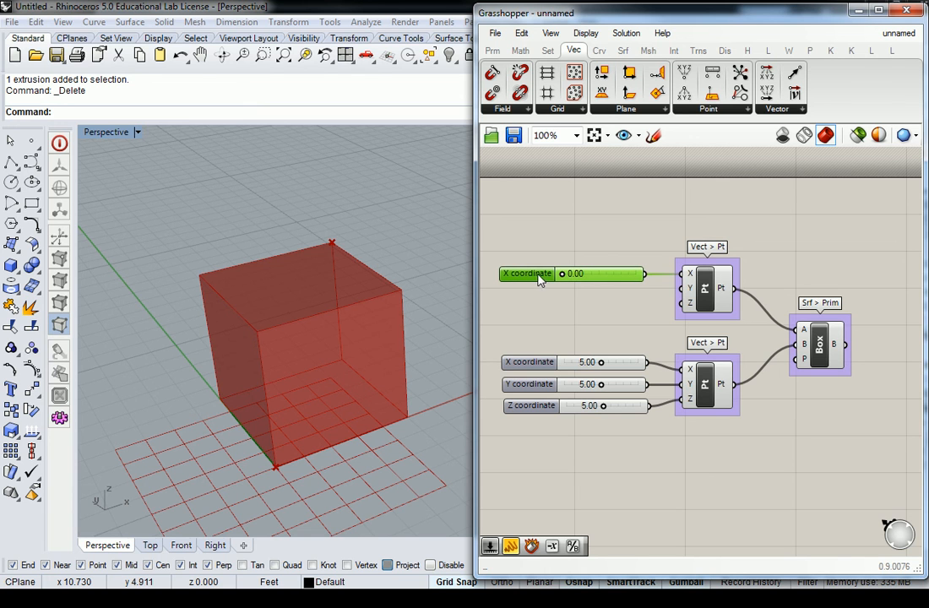
left_click_drag(652, 282, 681, 288)
left_click(658, 235)
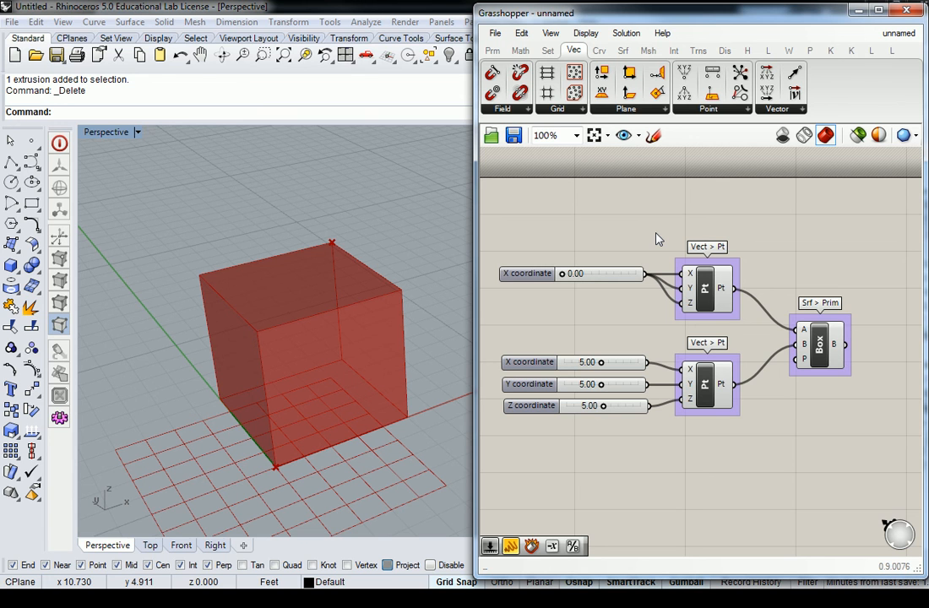
Step: Delete the lower point's Y and Z coordinate sliders and drive all three of its inputs from the remaining X coordinate slider
left_click_drag(648, 429, 582, 381)
key("Delete")
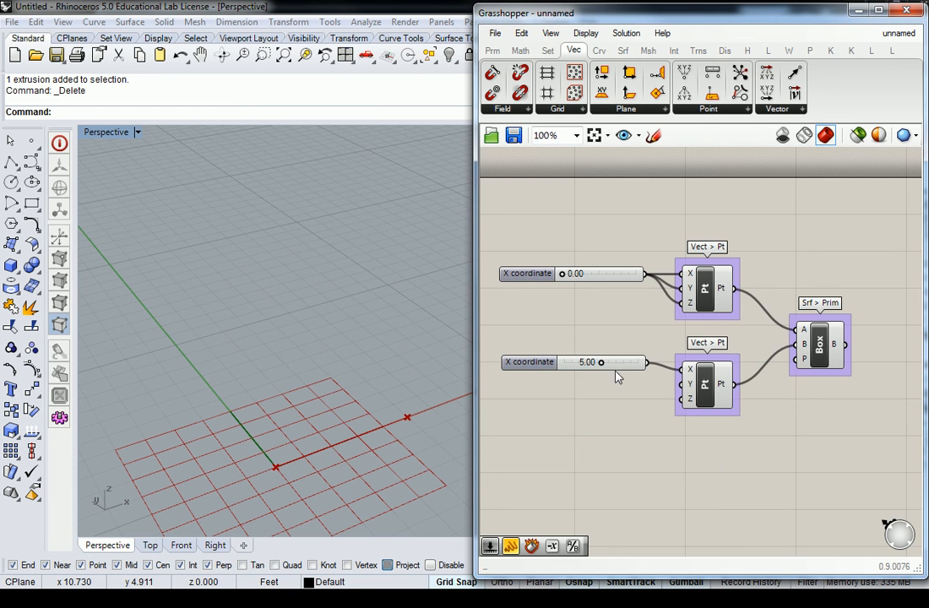
left_click(631, 368)
left_click_drag(631, 363, 680, 399)
left_click(628, 343)
right_click_drag(362, 342, 401, 300)
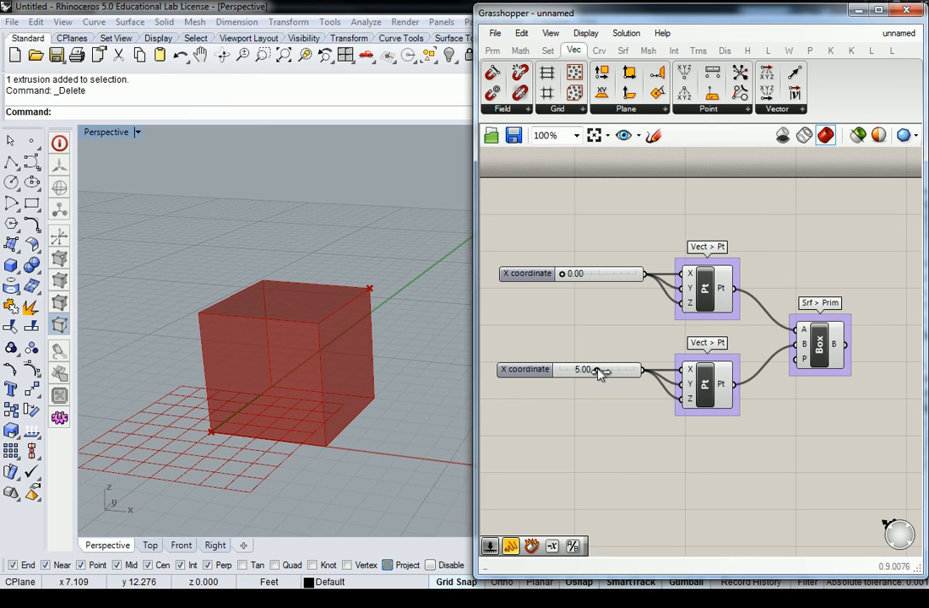
Step: Set the lower point's slider to 7.50 and move the Box component slightly farther from the points
left_click_drag(597, 374, 617, 377)
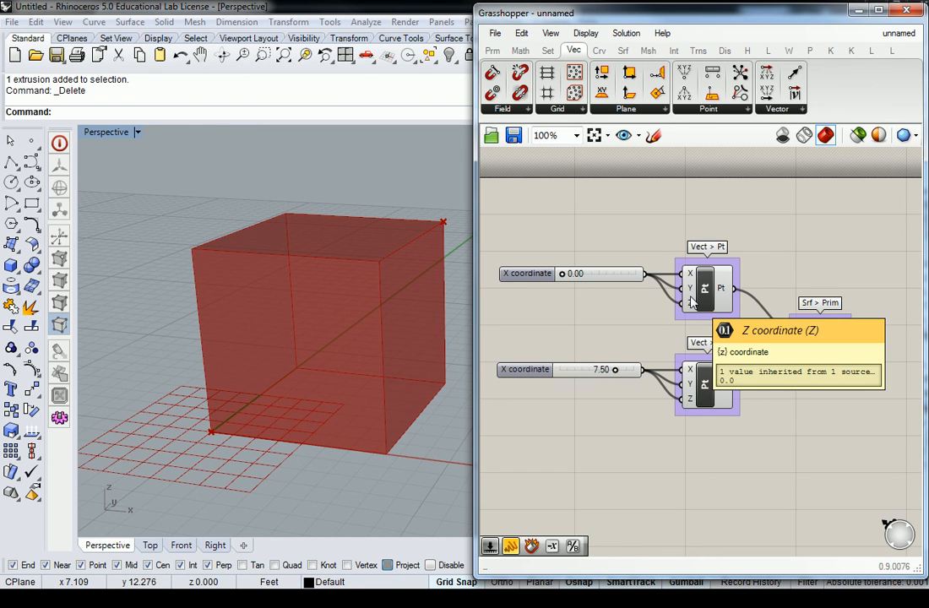
right_click_drag(303, 275, 334, 281)
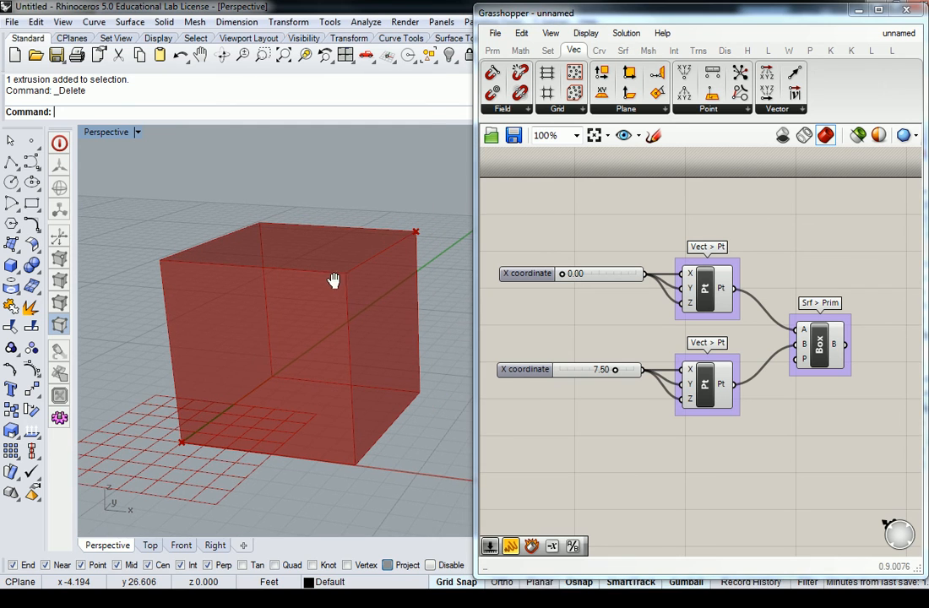
left_click_drag(822, 348, 838, 345)
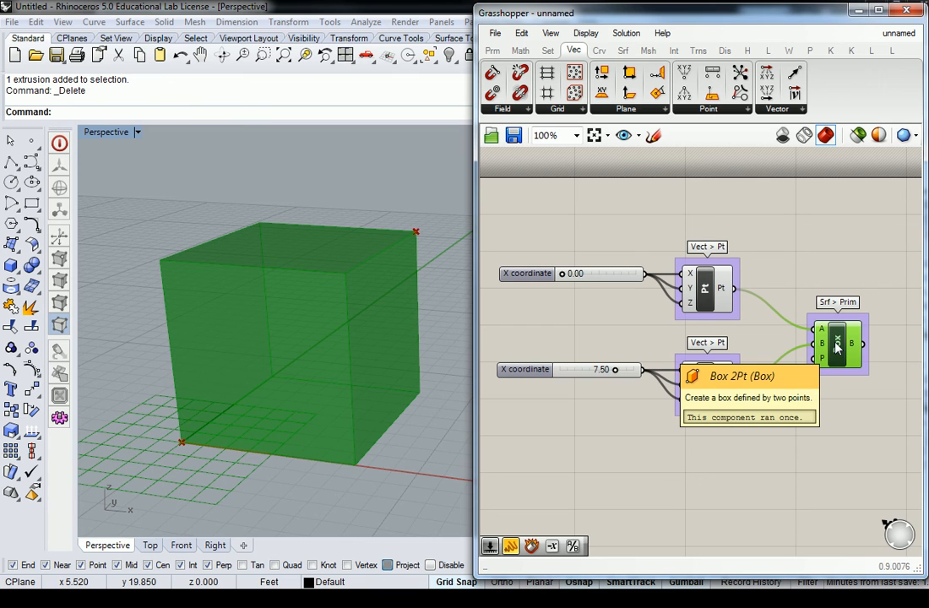
left_click(801, 244)
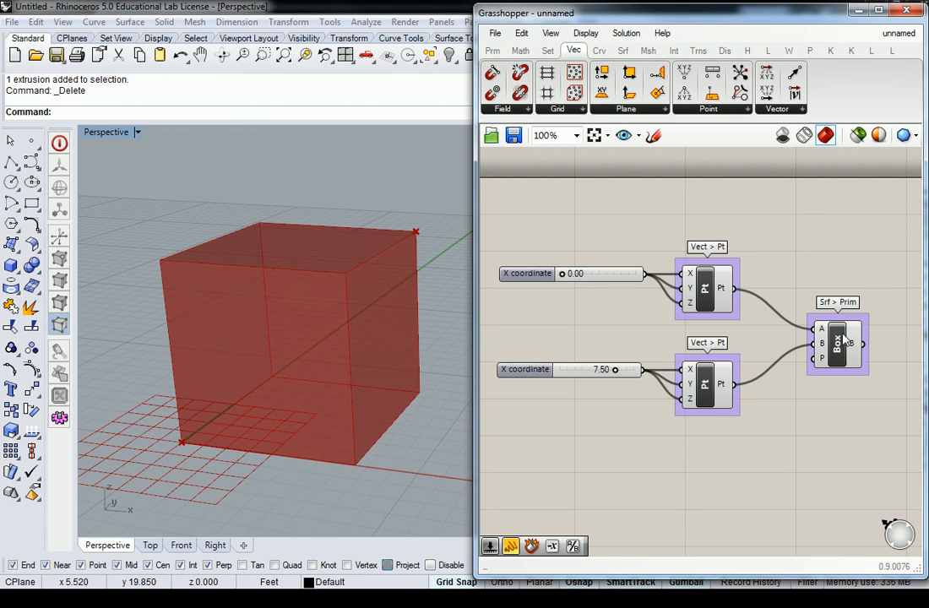